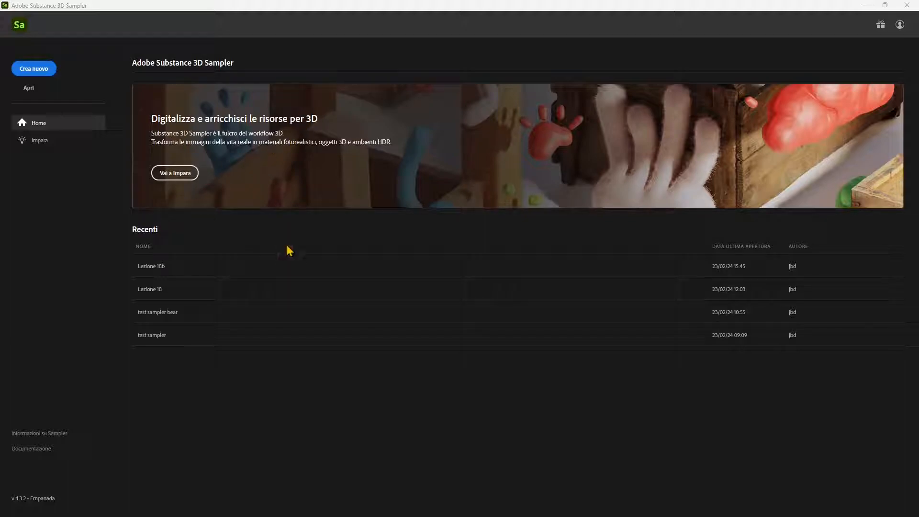
Step: Create a new project and set the interface language to American English in the preferences
left_click(34, 69)
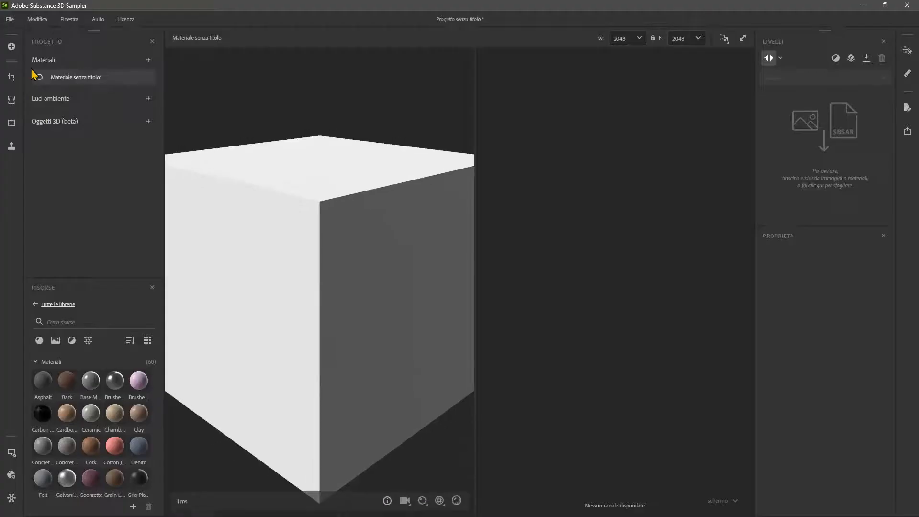
left_click(35, 20)
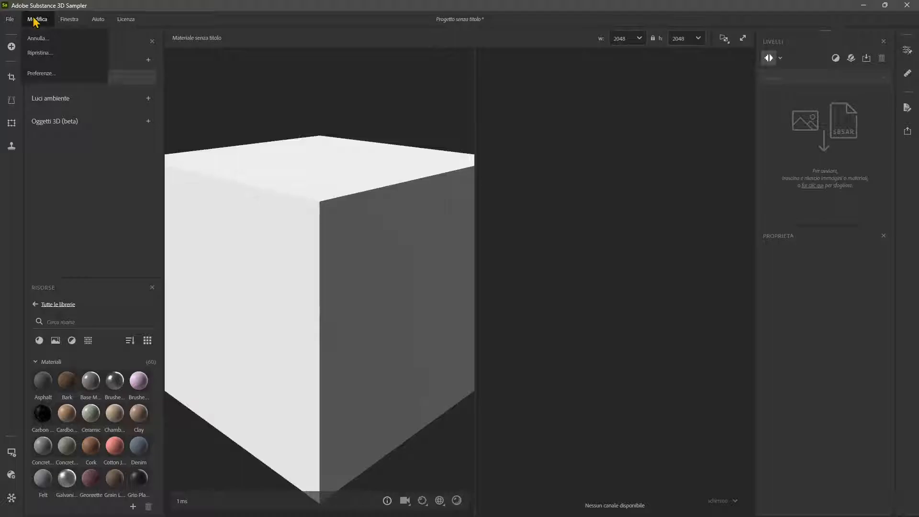
left_click(41, 73)
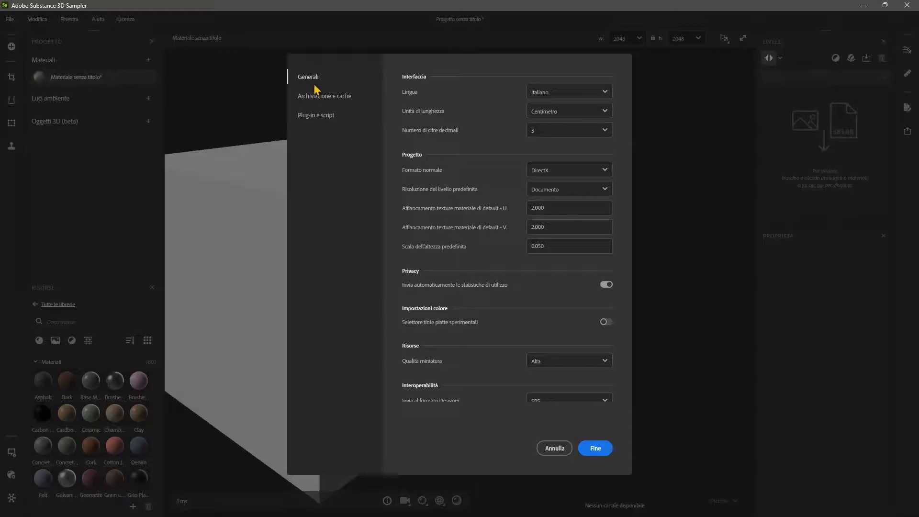
left_click(538, 93)
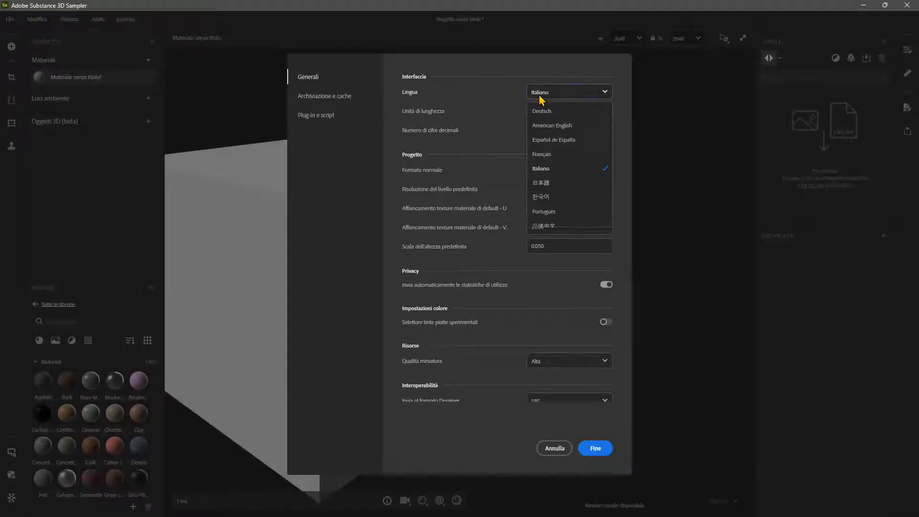
left_click(548, 126)
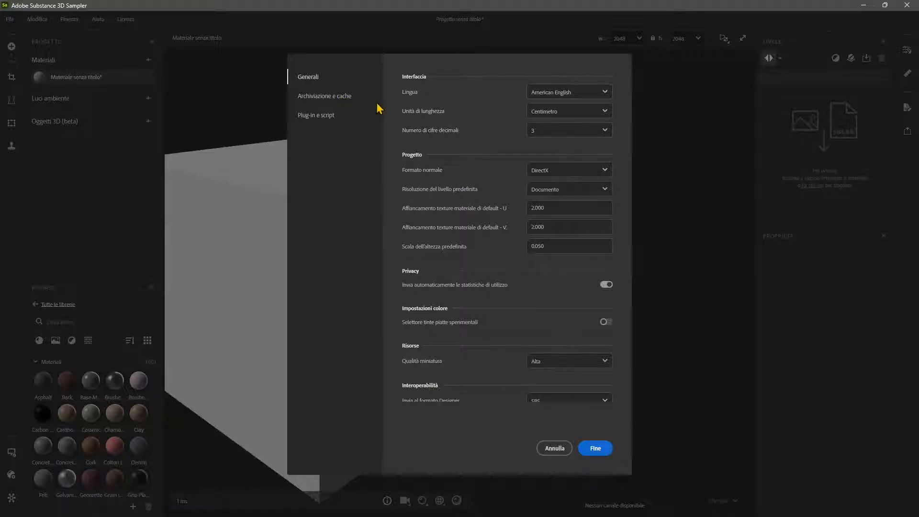
key("Escape")
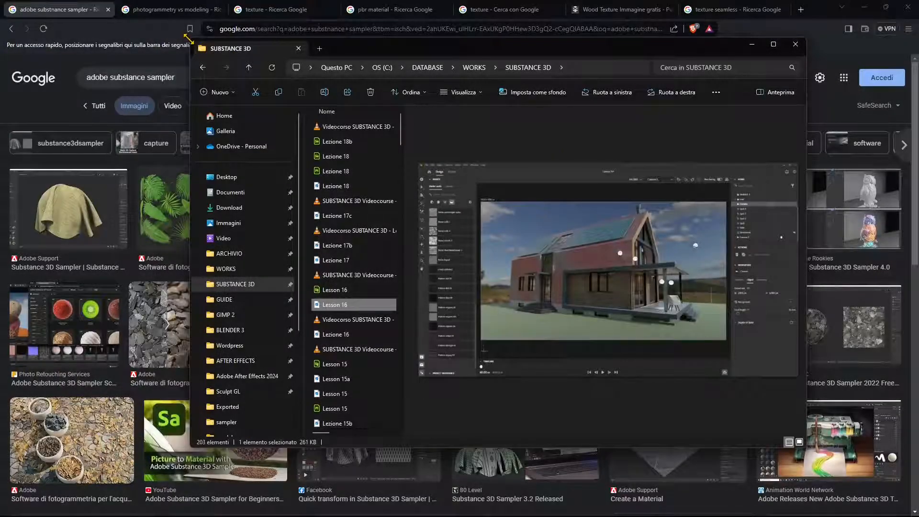
Step: In the SUBSTANCE 3D folder window, enlarge the preview area, examine the Lezione 17, 17b, 17c and 18 images, and close the window
left_click_drag(187, 38, 38, 37)
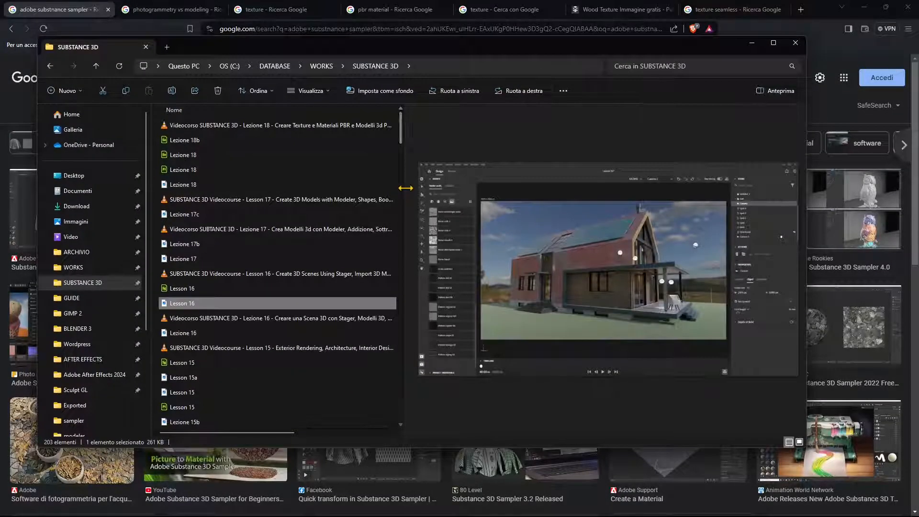
left_click_drag(405, 188, 266, 190)
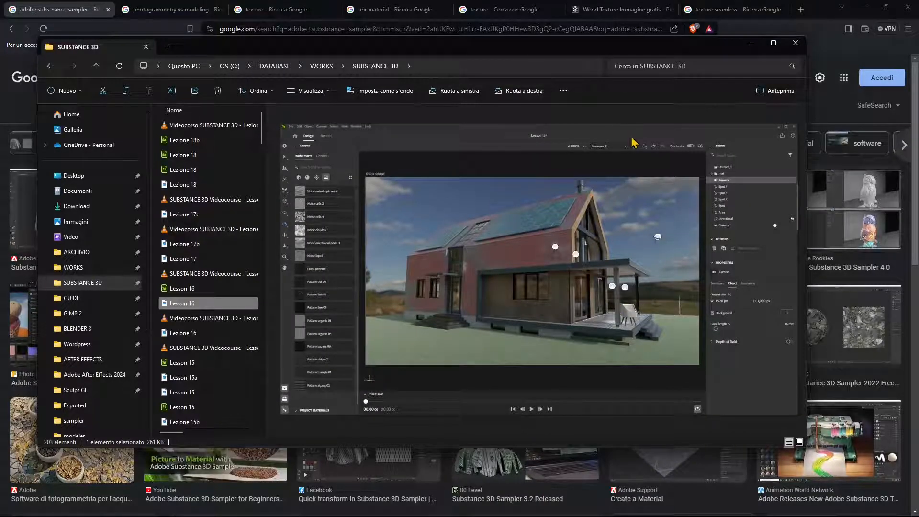
scroll(215, 383, "down", 2)
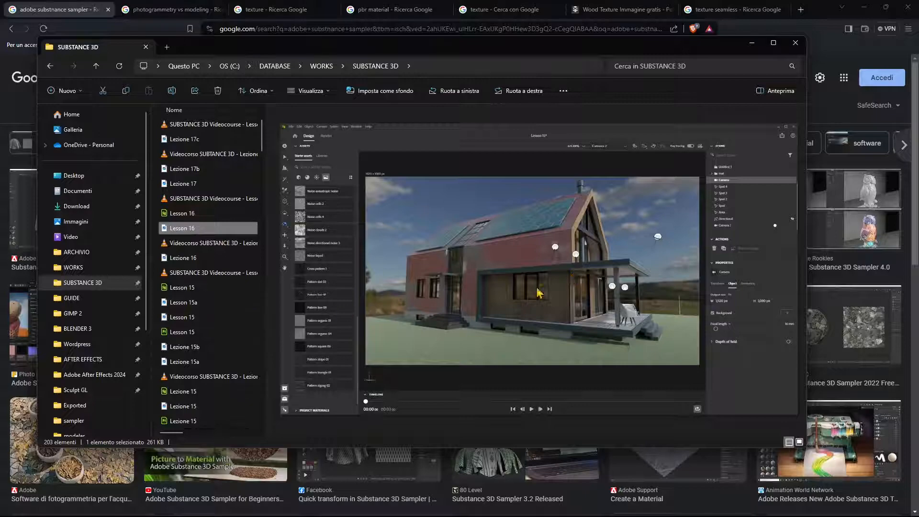
scroll(201, 266, "up", 1)
left_click(191, 227)
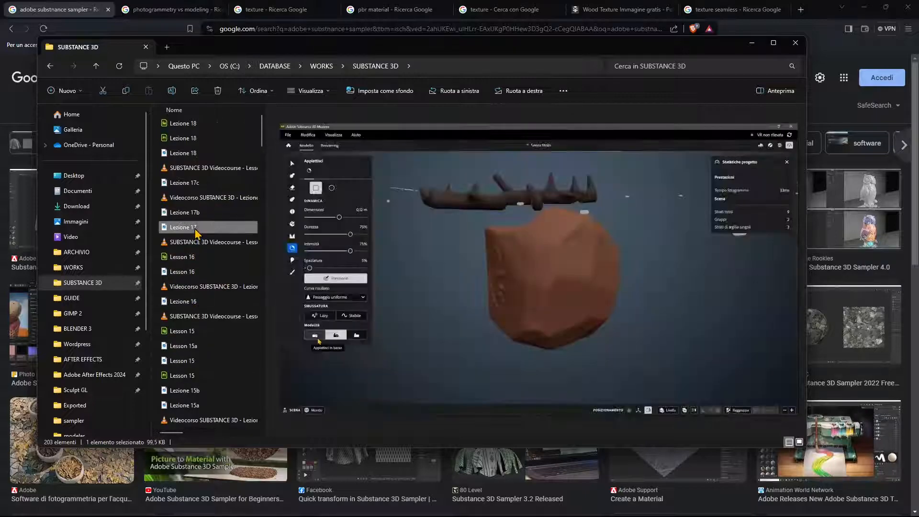
left_click(192, 214)
left_click(204, 187)
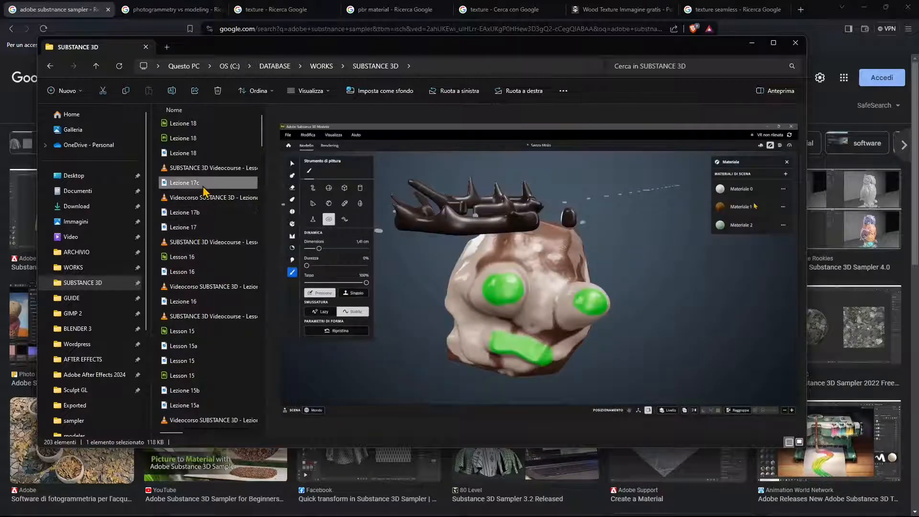
scroll(203, 191, "up", 1)
left_click(203, 186)
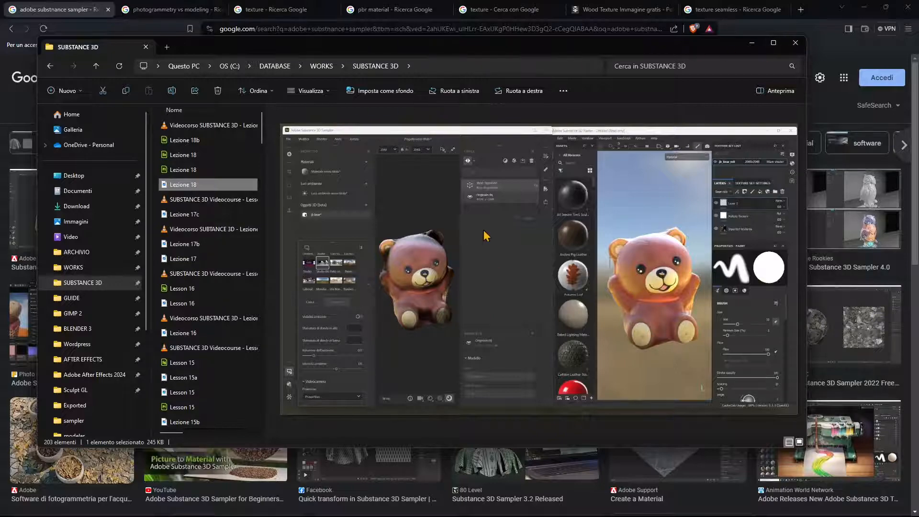
left_click(795, 43)
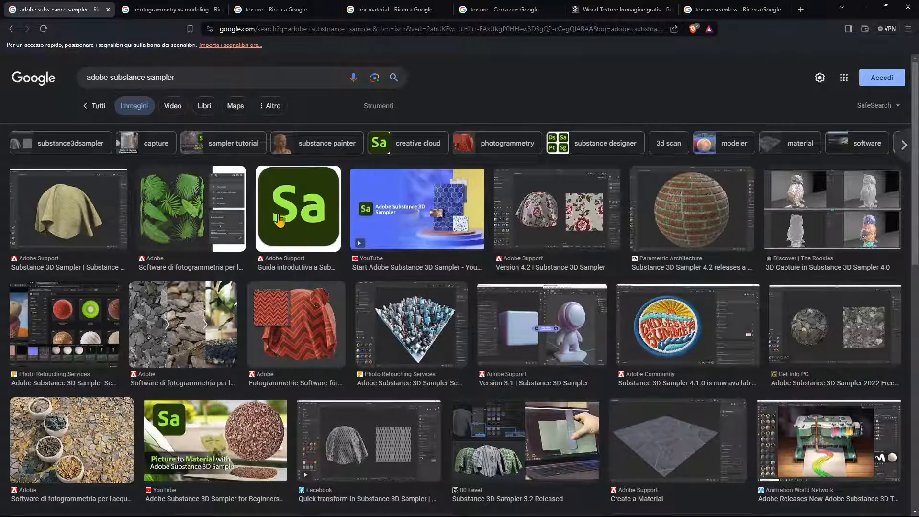
Step: Switch the Google image search to all results for "adobe substance sampler" and look through the listed videos and Adobe pages
left_click(144, 104)
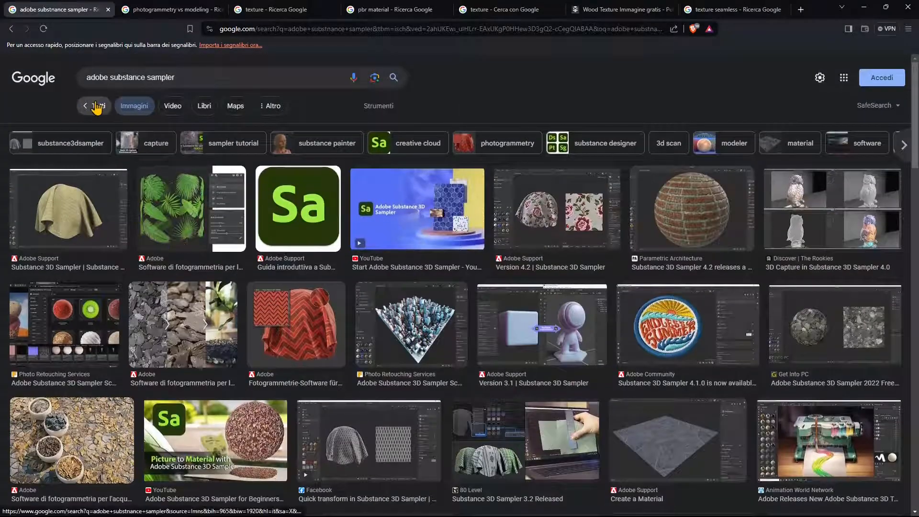
left_click(97, 106)
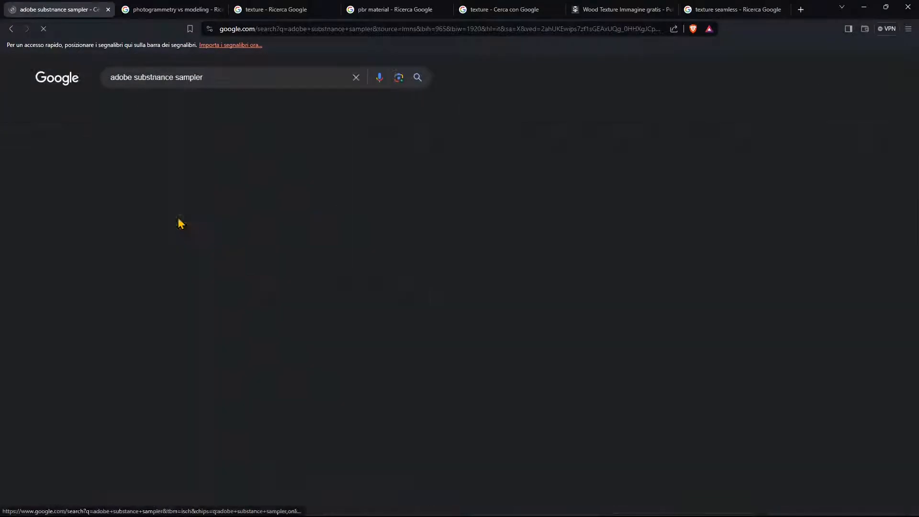
left_click(263, 155)
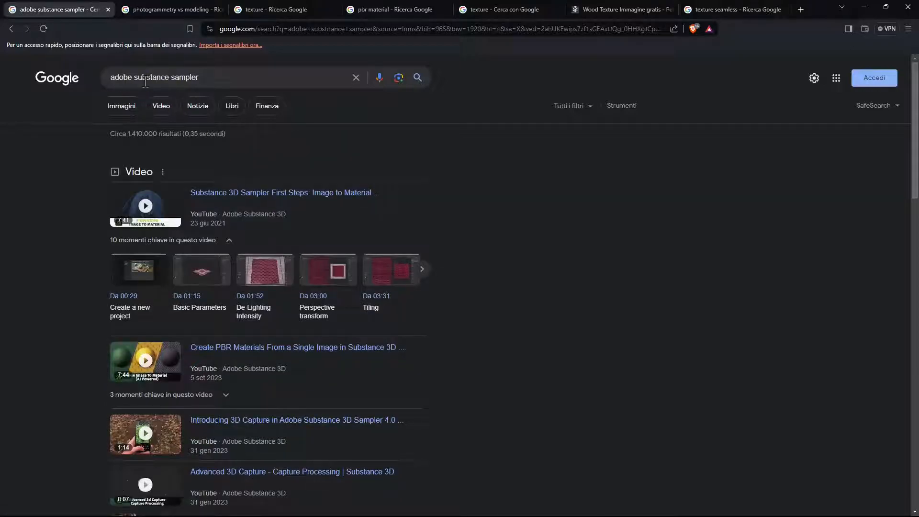
scroll(297, 249, "down", 5)
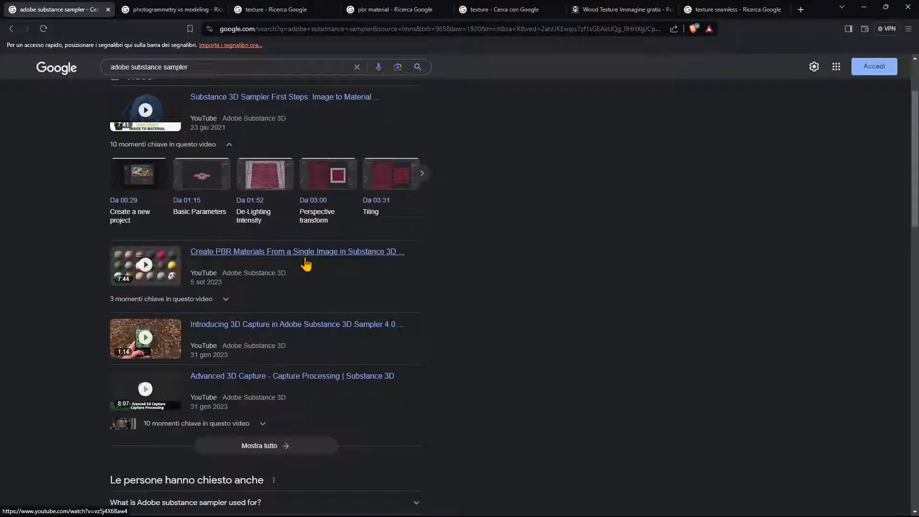
scroll(349, 322, "down", 3)
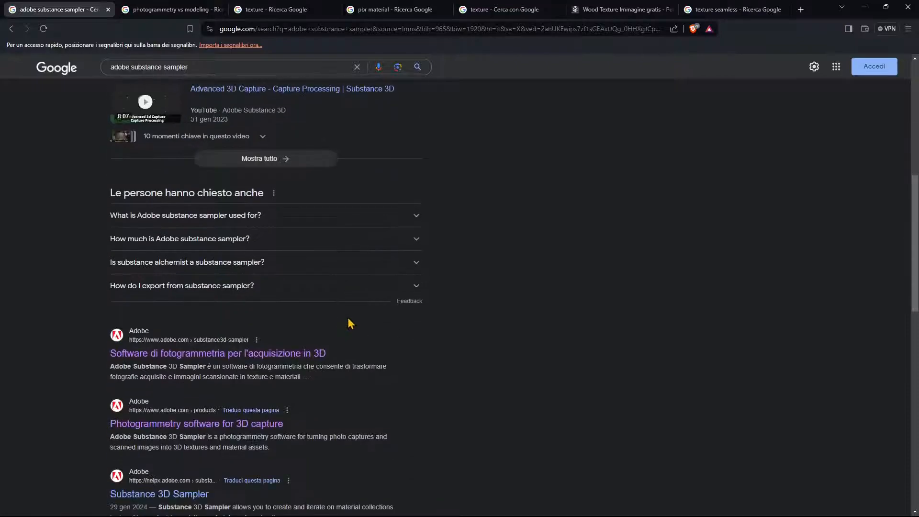
scroll(574, 334, "up", 9)
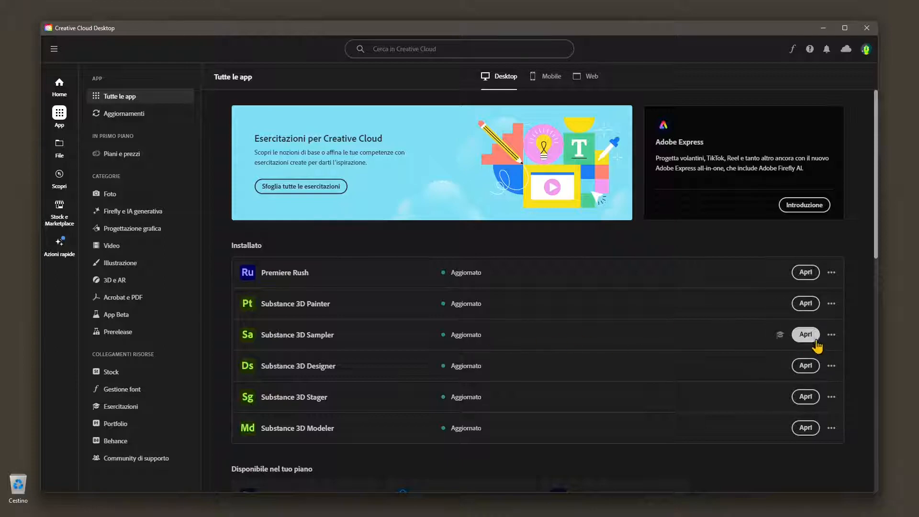
Step: Launch Substance 3D Sampler from Creative Cloud Desktop and review the Lezione 18b project's cube and layer stack
left_click(797, 337)
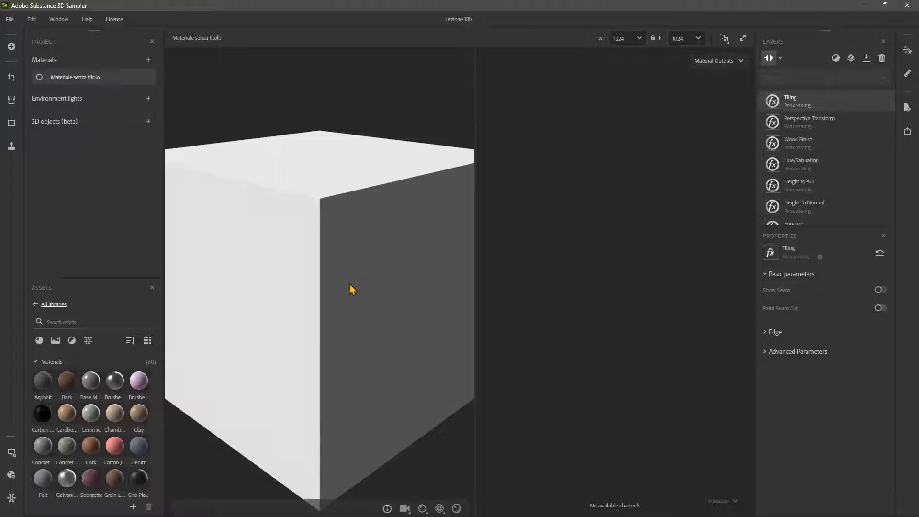
scroll(344, 295, "down", 2)
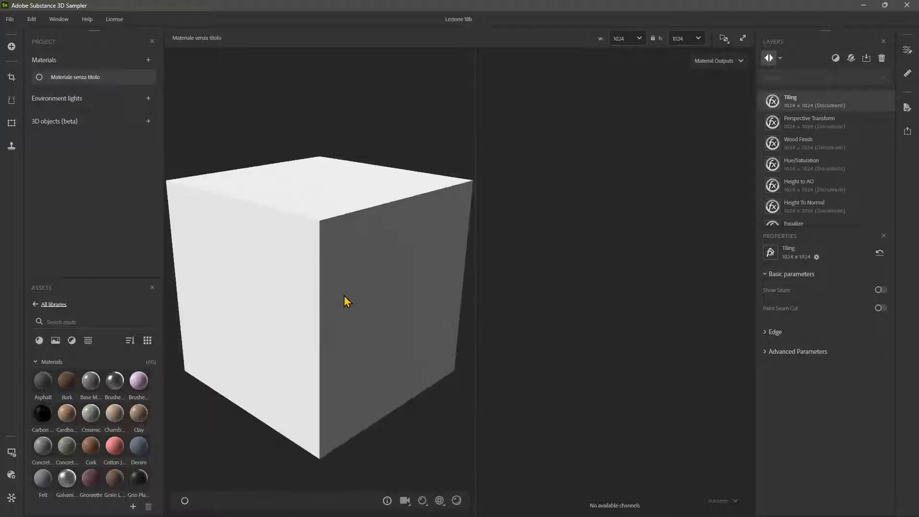
left_click_drag(263, 287, 383, 283)
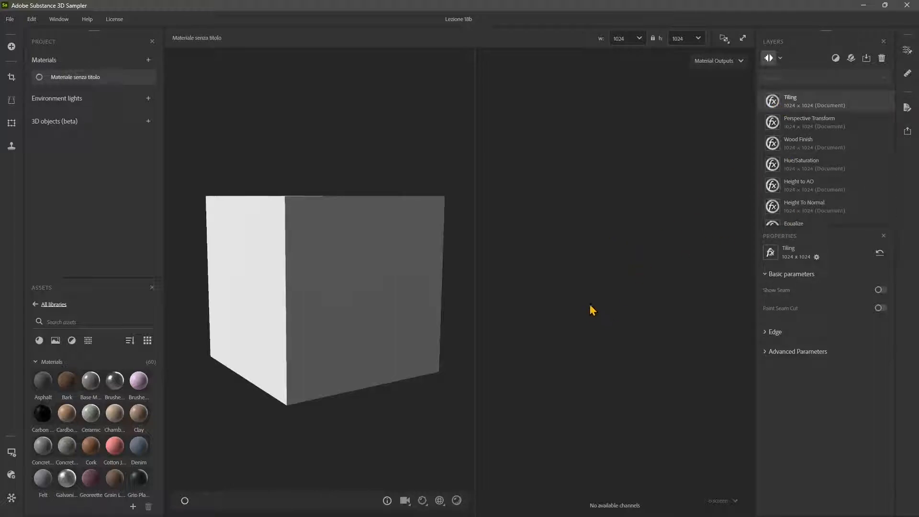
scroll(809, 177, "down", 3)
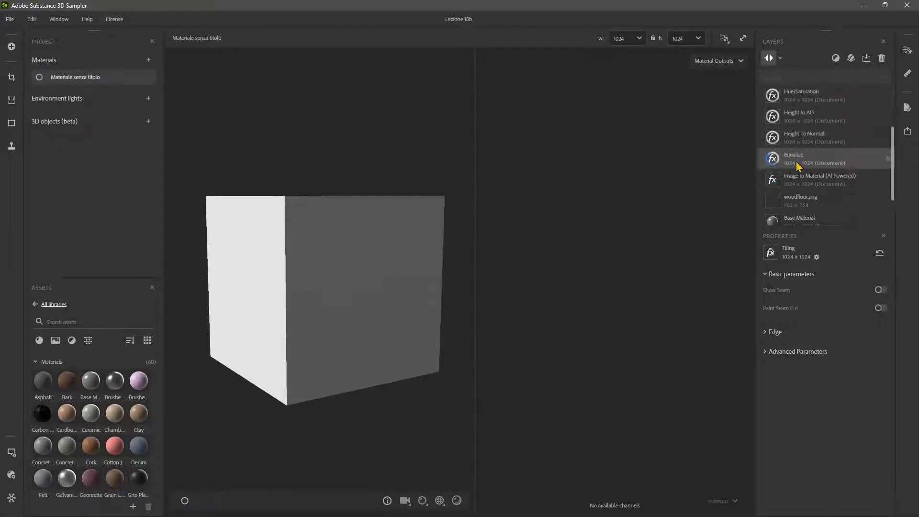
scroll(807, 173, "down", 2)
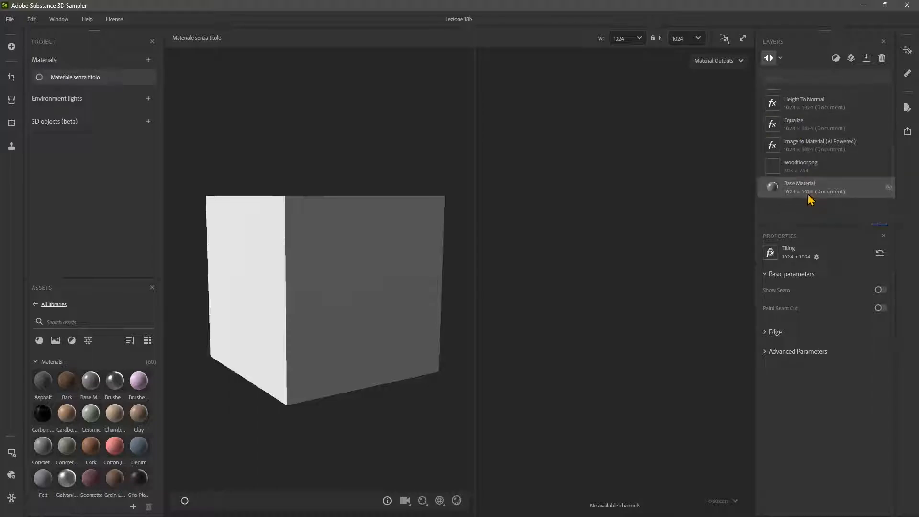
Step: Select the woodfloor.png layer and inspect the wood material on the cube and the effect layers above it
left_click(795, 172)
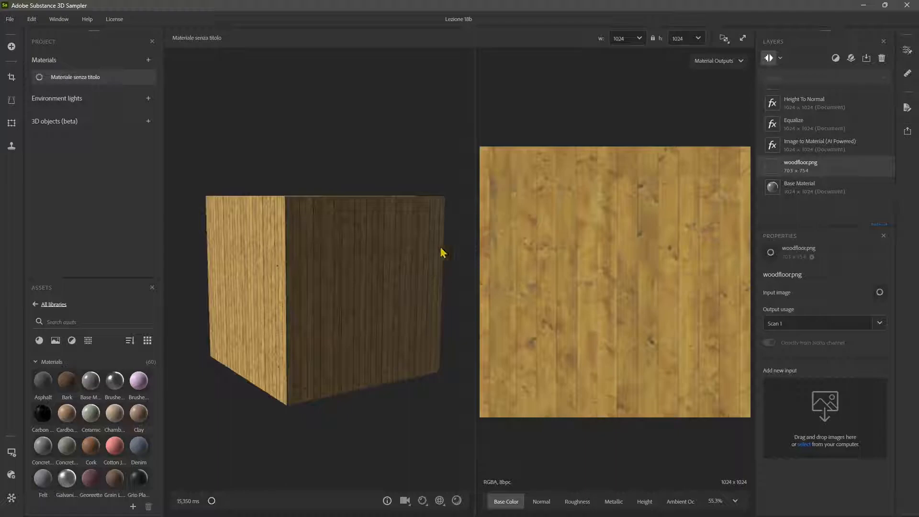
left_click_drag(347, 299, 283, 312)
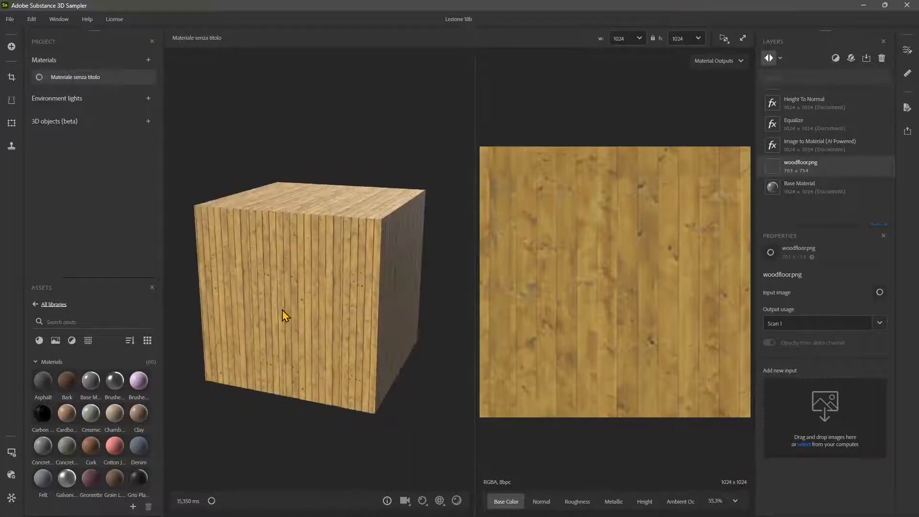
left_click_drag(340, 263, 356, 289)
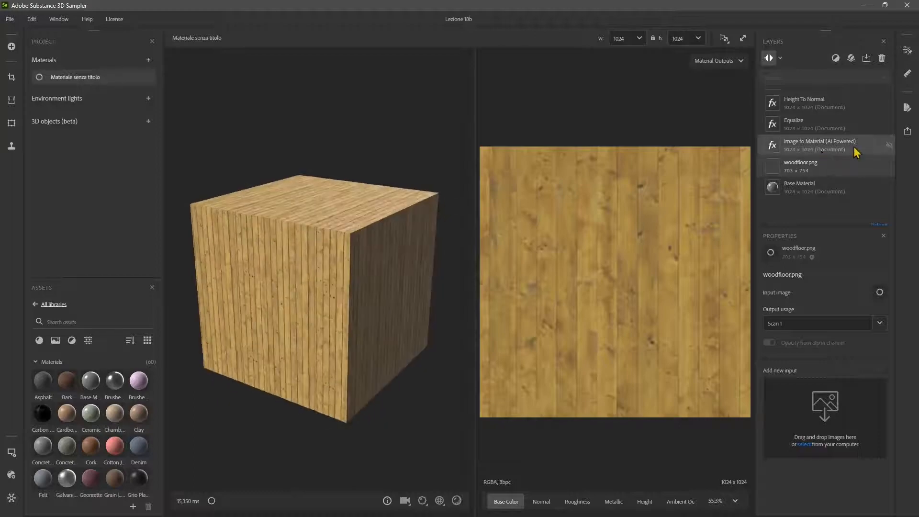
scroll(856, 169, "up", 3)
scroll(806, 115, "down", 4)
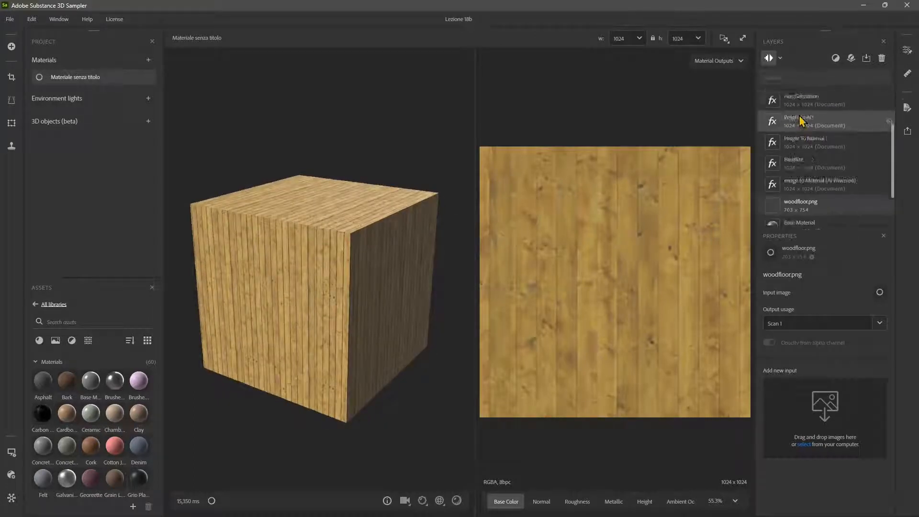
scroll(789, 152, "up", 3)
Step: Hide the Tiling, Perspective Transform, Wood Finish, Hue/Saturation, Height to AO, Height To Normal and Equalize layers
left_click(888, 101)
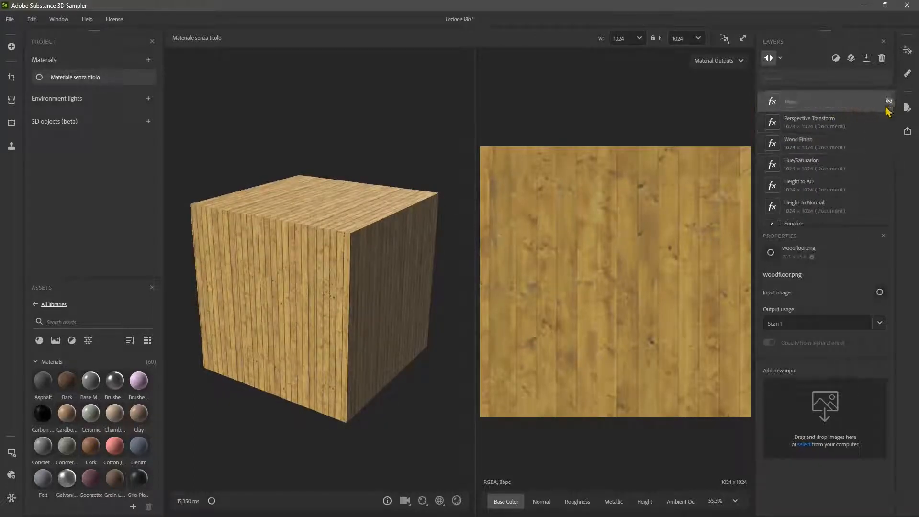
left_click(889, 122)
left_click(888, 143)
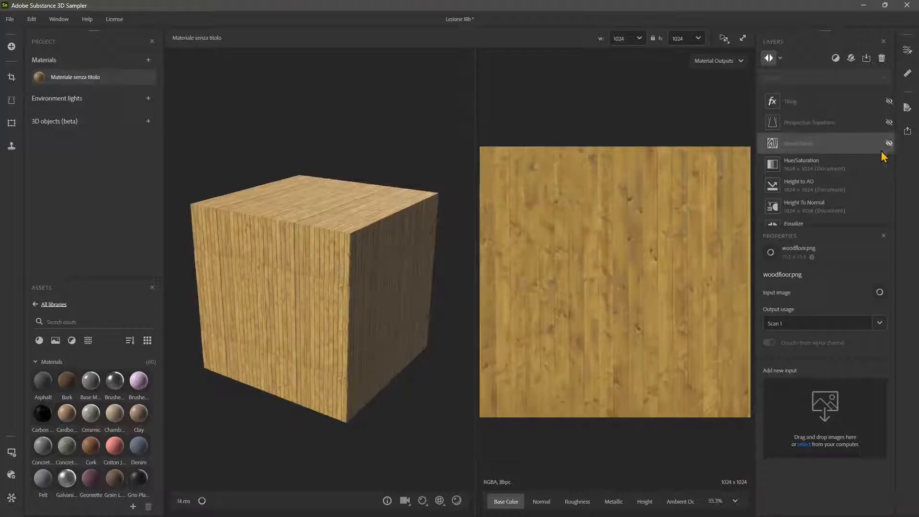
left_click(889, 164)
scroll(888, 170, "down", 1)
left_click(889, 151)
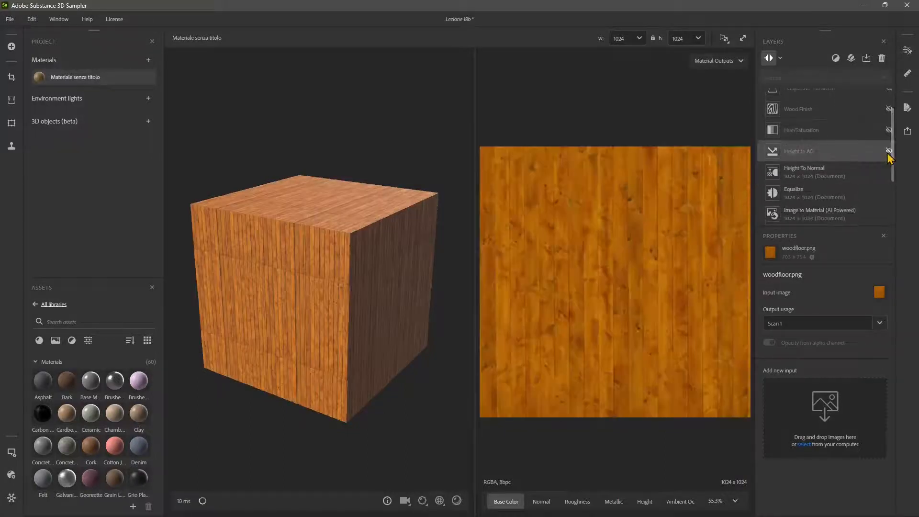
left_click(888, 172)
scroll(886, 173, "down", 1)
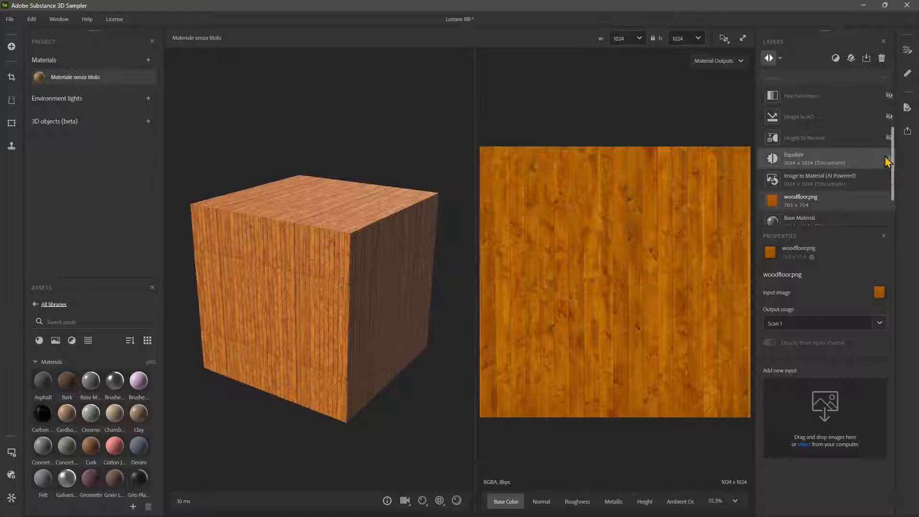
left_click(889, 159)
Step: Turn the Image to Material (AI Powered) layer off and on again to compare its effect on the cube
left_click(888, 180)
scroll(887, 181, "down", 1)
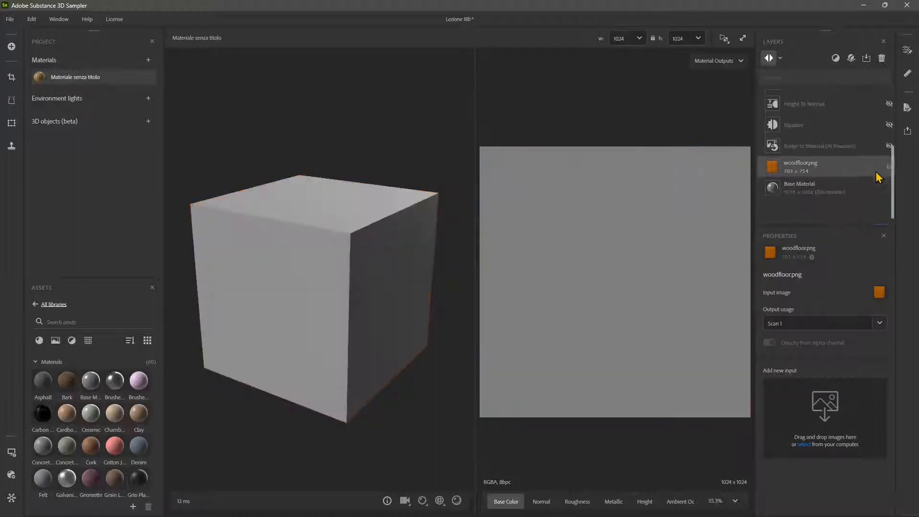
left_click(888, 145)
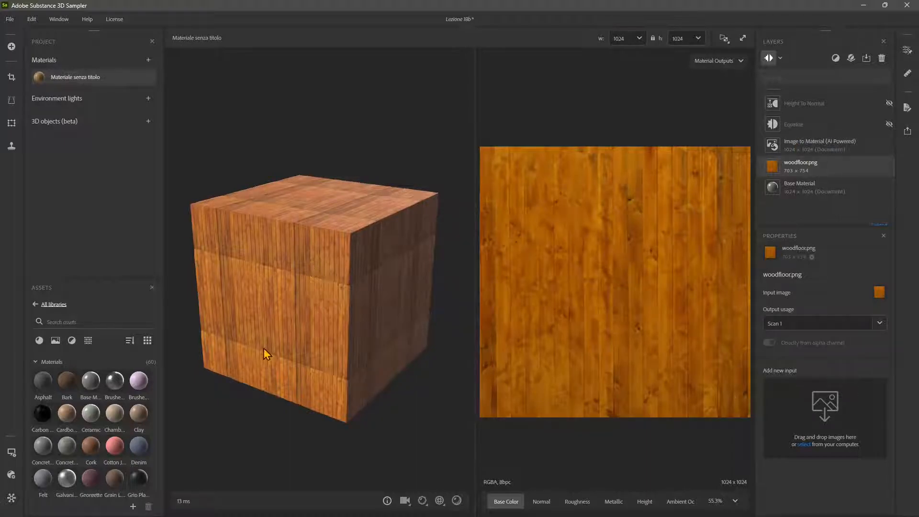
scroll(263, 380, "up", 2)
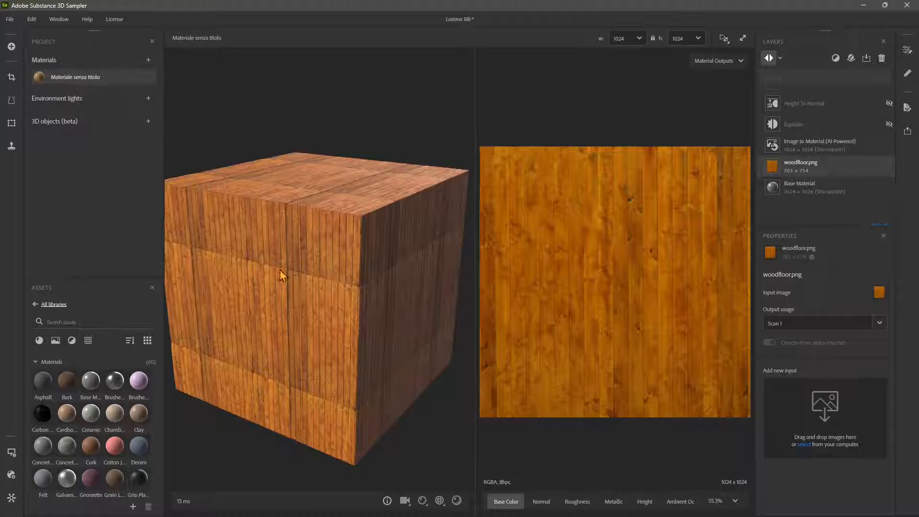
Step: Show the Equalize, Height To Normal, Height to AO, Hue/Saturation, Wood Finish, Perspective Transform and Tiling layers again
scroll(854, 167, "up", 2)
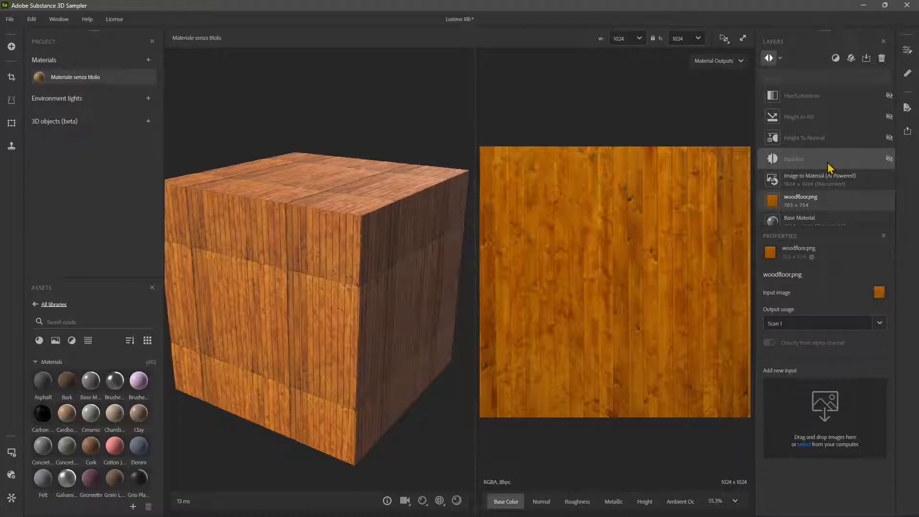
left_click(888, 158)
left_click(888, 137)
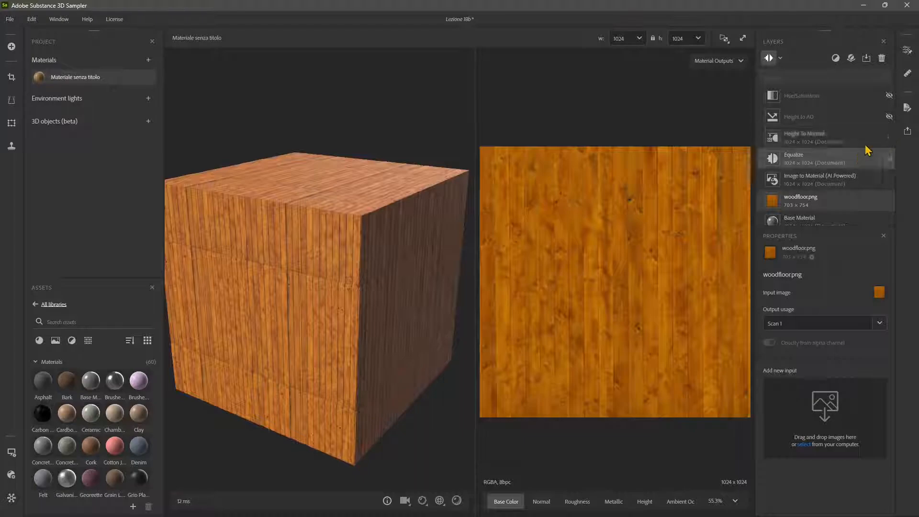
left_click(888, 116)
scroll(881, 125, "up", 2)
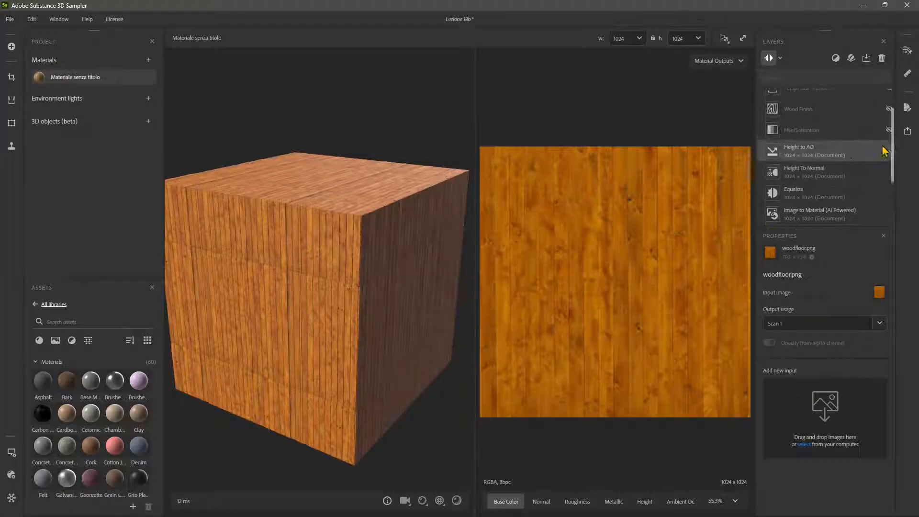
left_click(889, 130)
scroll(840, 156, "up", 1)
scroll(837, 158, "up", 1)
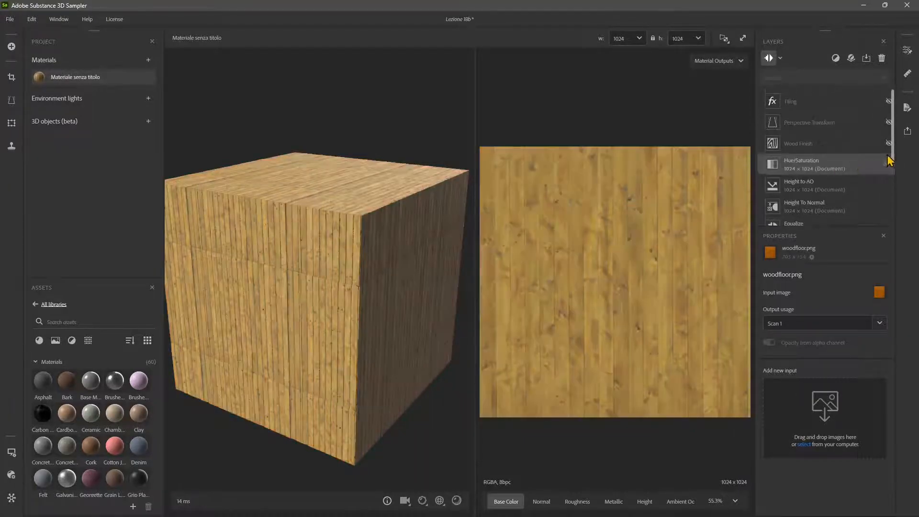
left_click(889, 142)
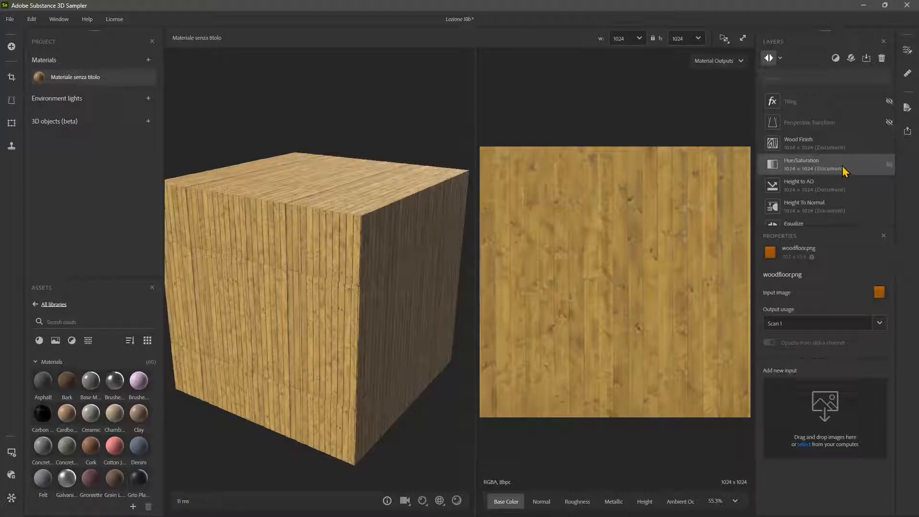
left_click(889, 122)
left_click(888, 101)
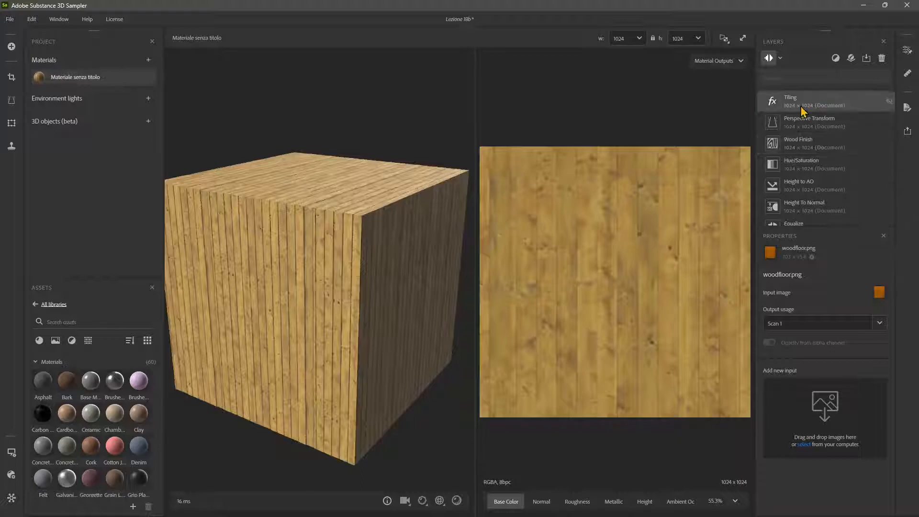
Step: Inspect the wood material's Normal, Roughness, Metallic, Height and Ambient Occlusion outputs in the 2D view, returning to Base Color
left_click_drag(386, 233, 384, 286)
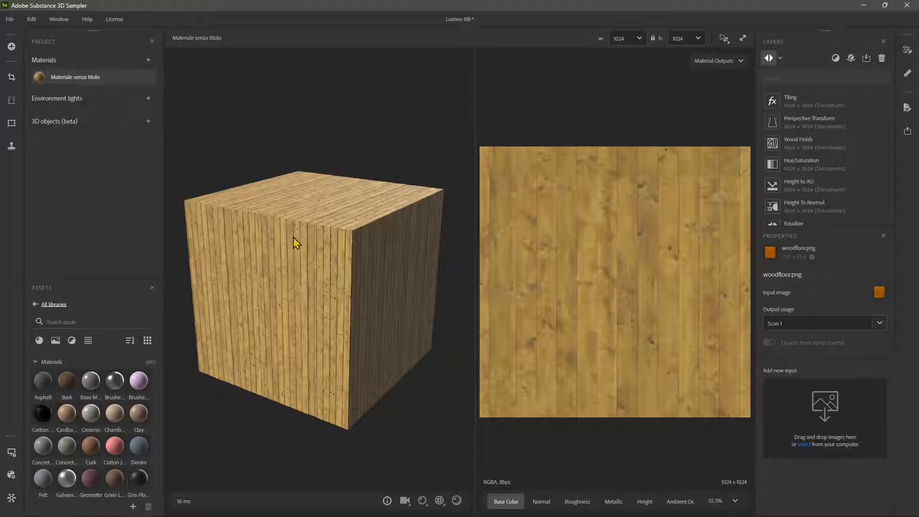
left_click(541, 501)
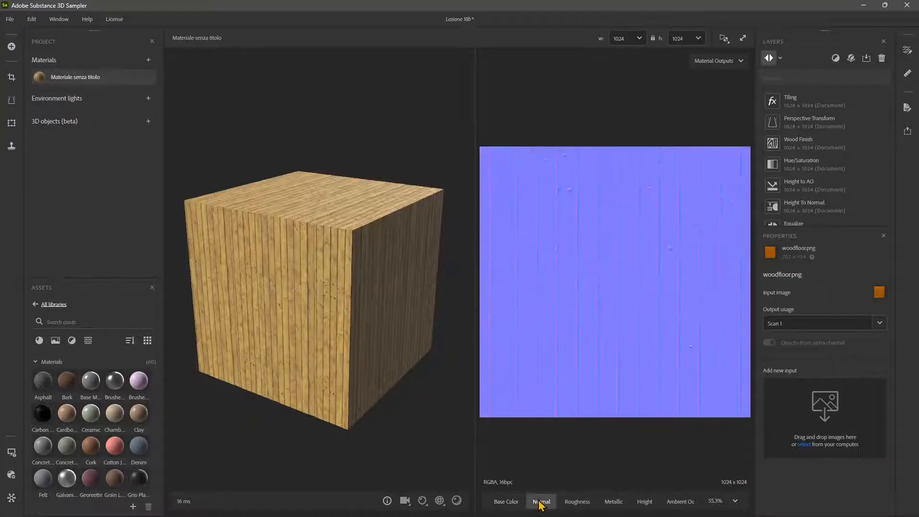
left_click(579, 503)
left_click(612, 502)
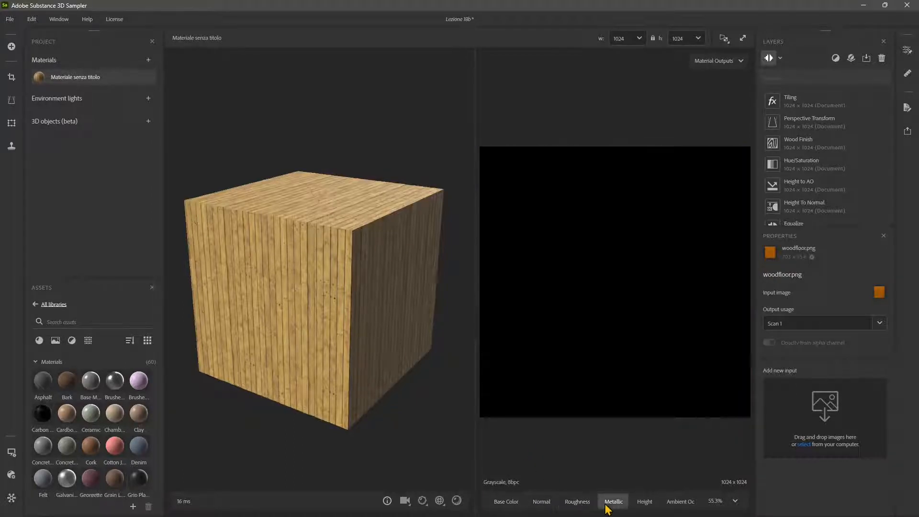
left_click(643, 502)
left_click(613, 501)
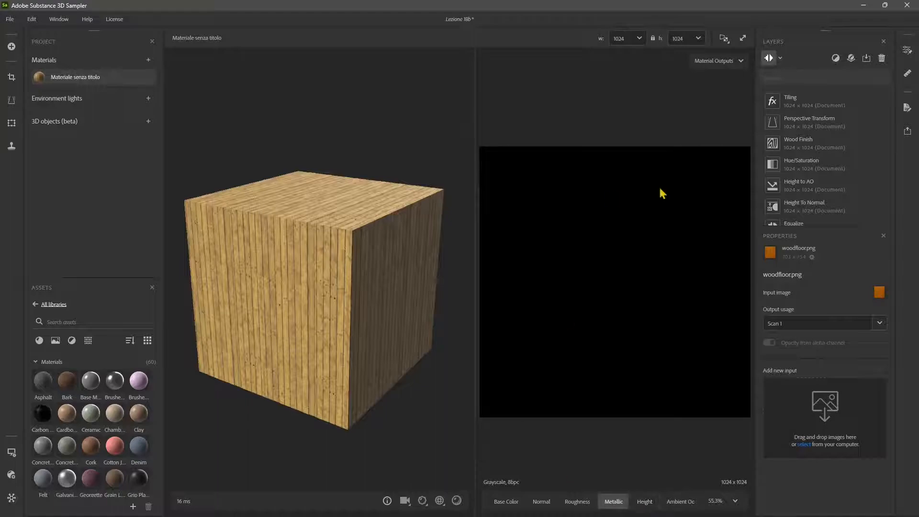
left_click(643, 501)
left_click(679, 501)
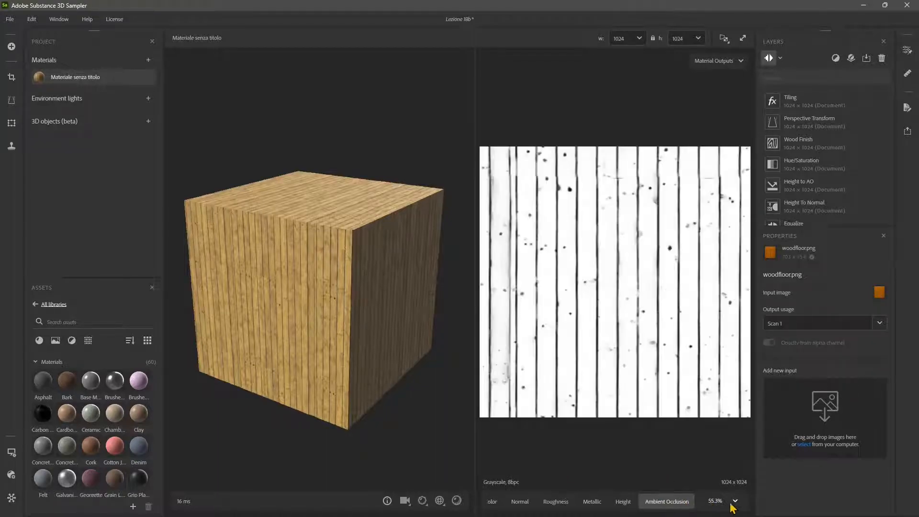
left_click(493, 501)
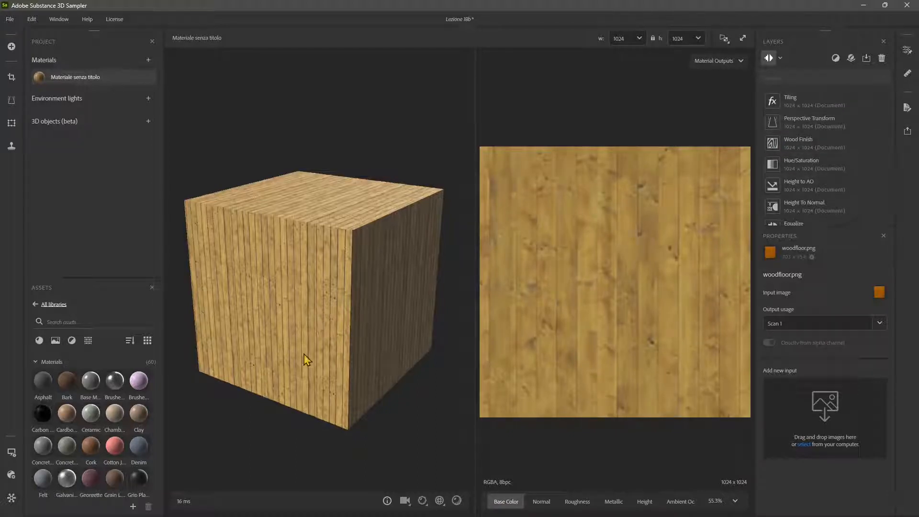
Step: Start a new project without saving the changes to Lezione 18b
left_click(10, 19)
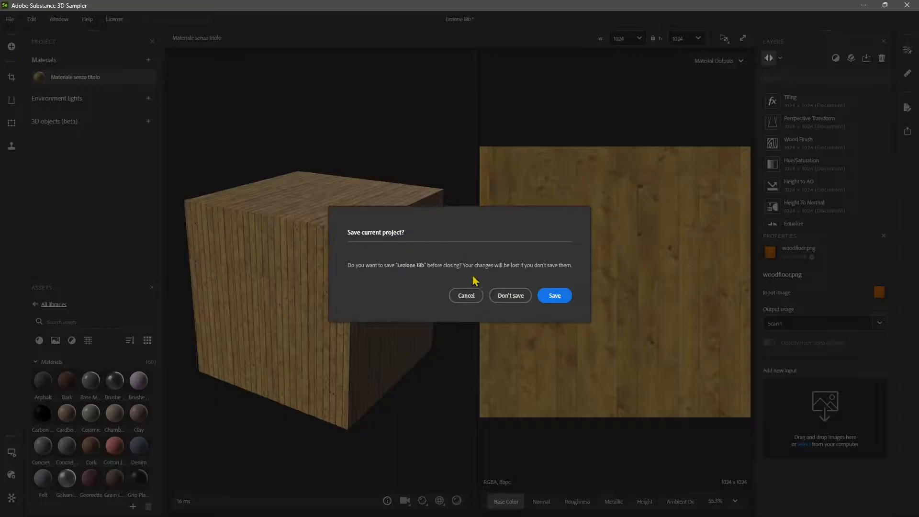
left_click(510, 295)
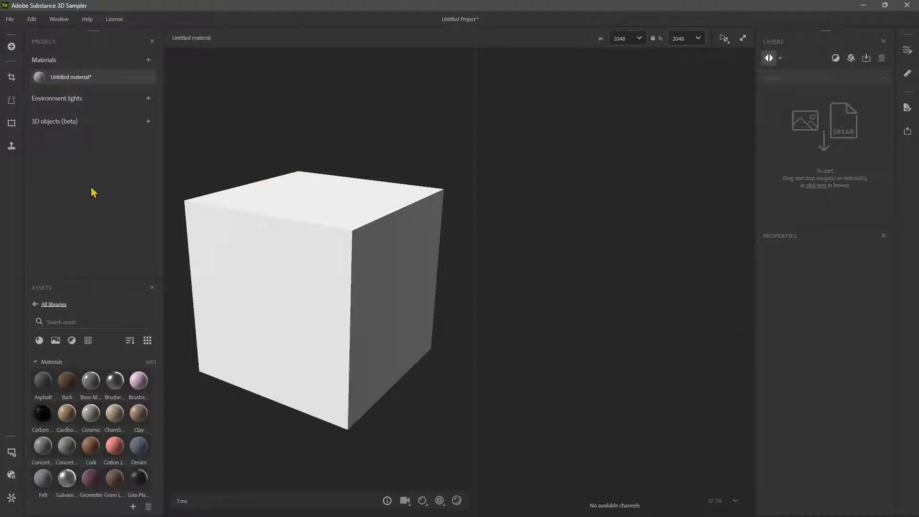
Step: Review the General, Storage and Cache, and Plugins and Scripts preferences, leaving them without applying changes
left_click(10, 20)
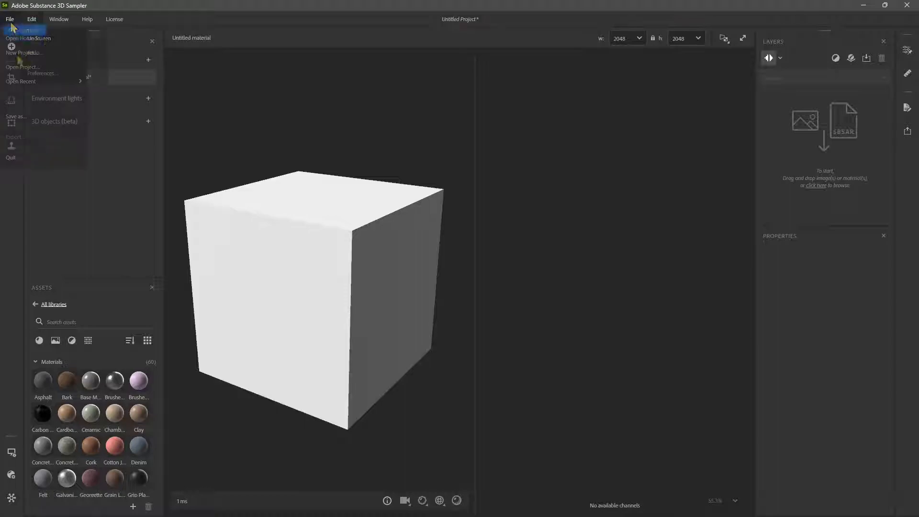
mouse_move(95, 28)
mouse_move(32, 18)
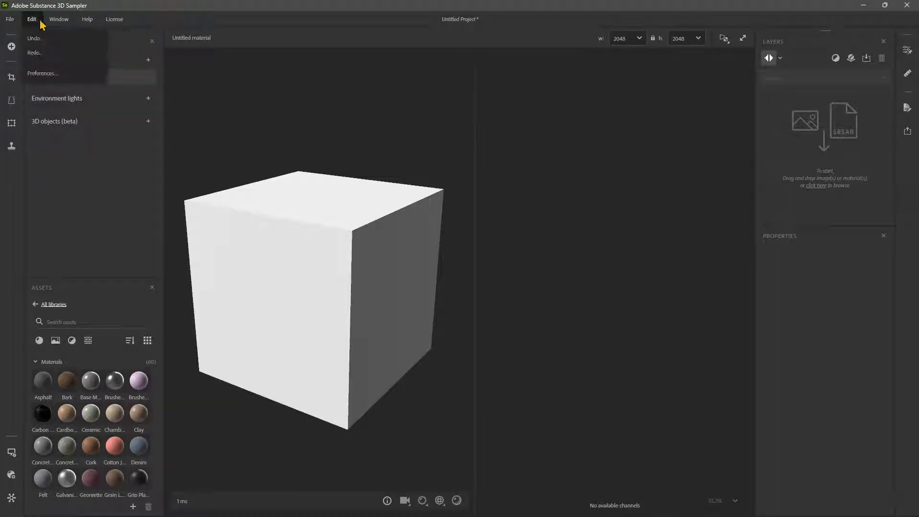
left_click(39, 73)
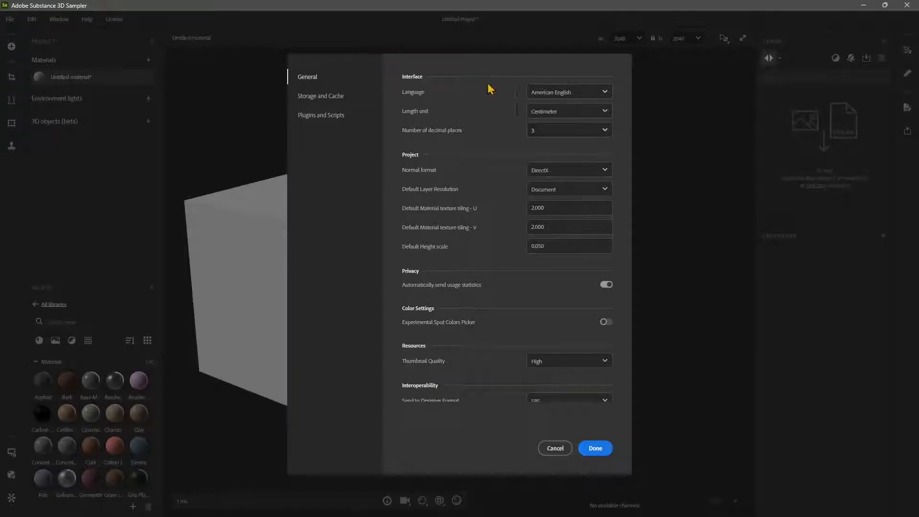
scroll(547, 215, "down", 2)
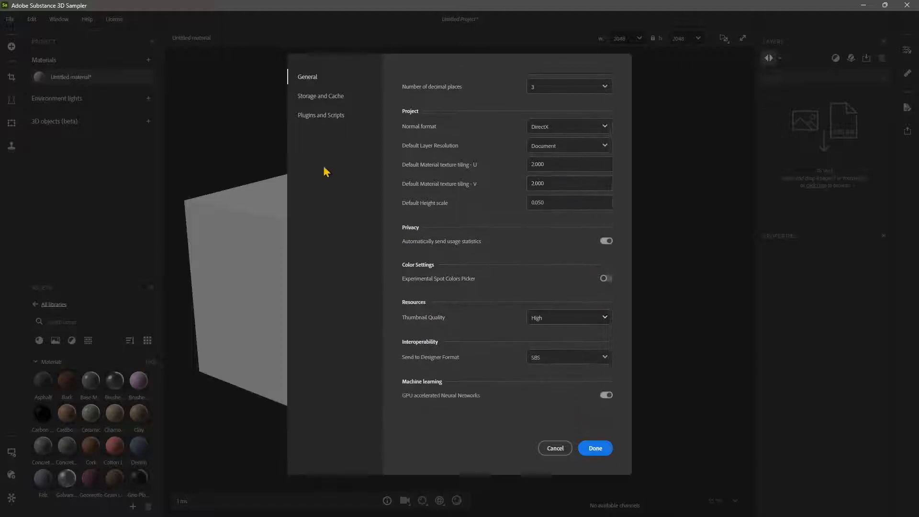
left_click(329, 96)
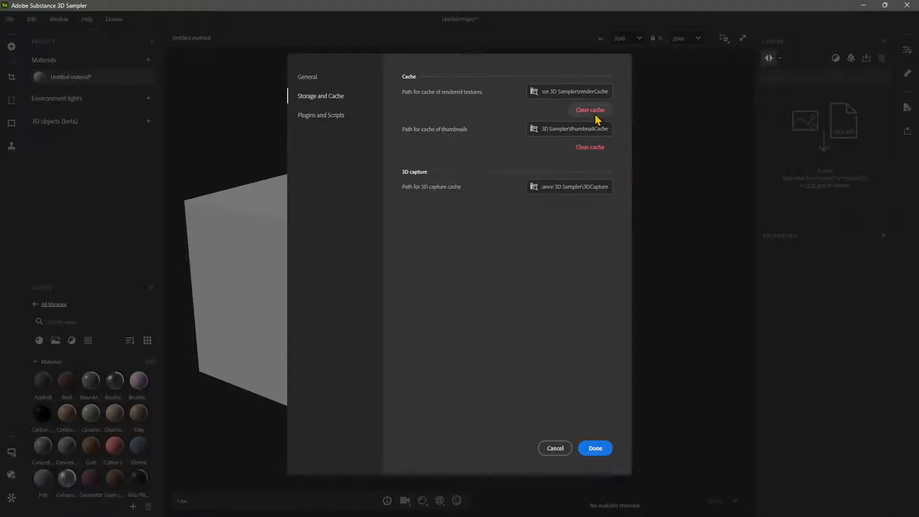
left_click(329, 116)
left_click(546, 448)
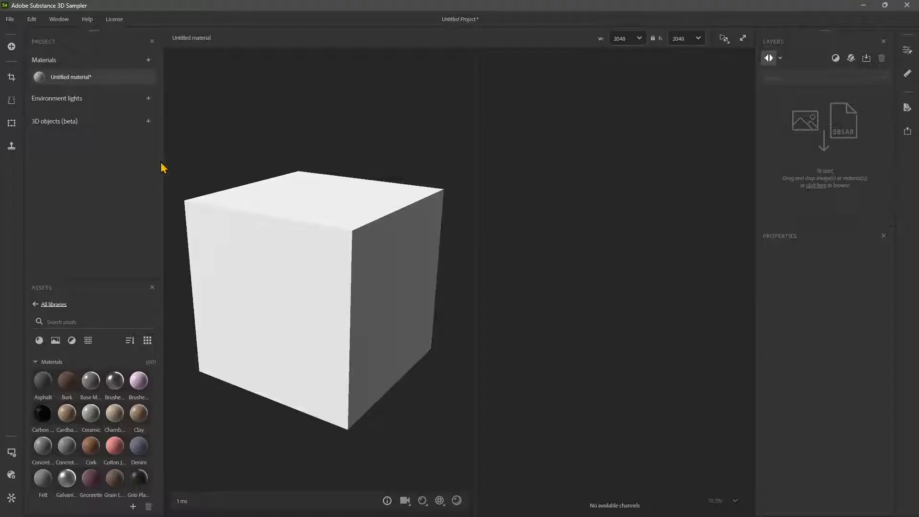
Step: Review the options for importing into the layer stack or assets, browsing 3D assets and starting a 3D Capture
left_click(33, 20)
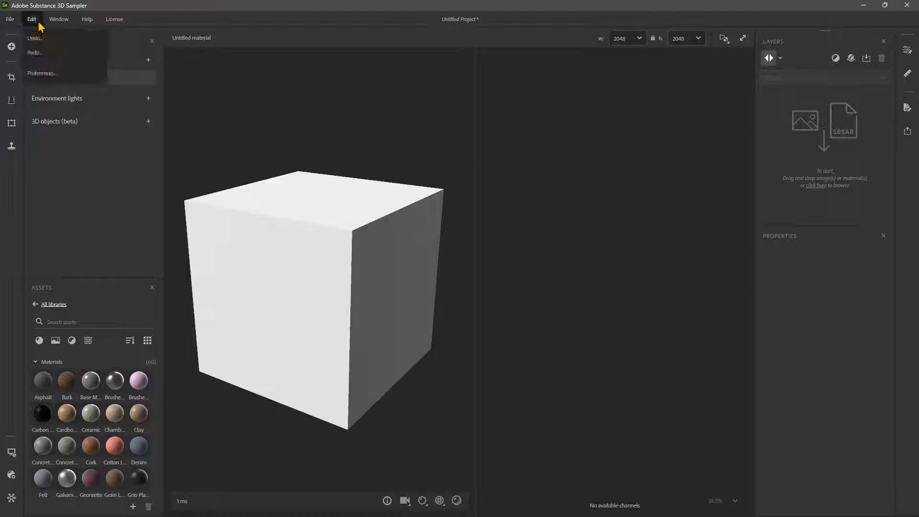
mouse_move(55, 22)
left_click(26, 256)
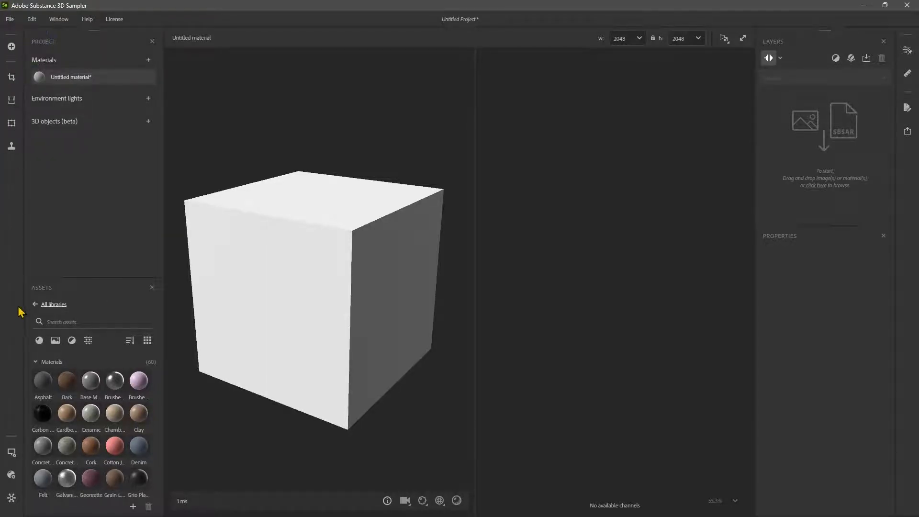
left_click(11, 47)
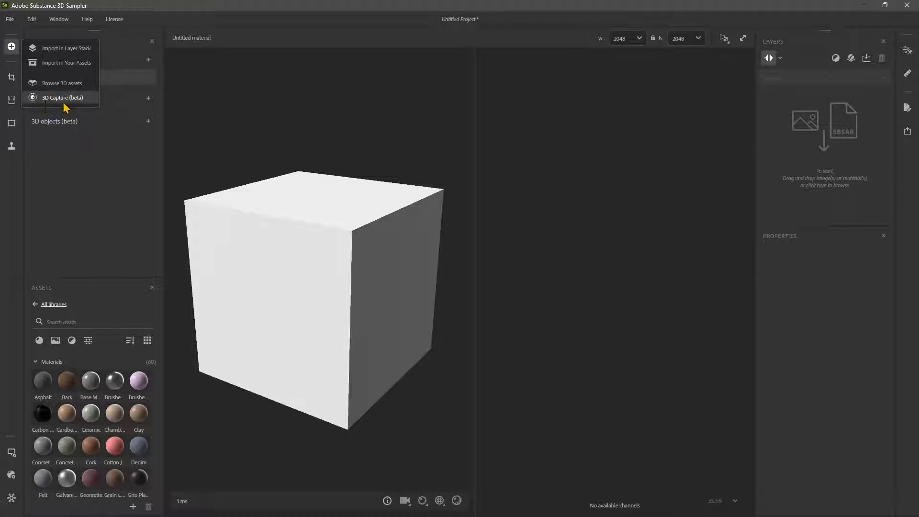
left_click(8, 204)
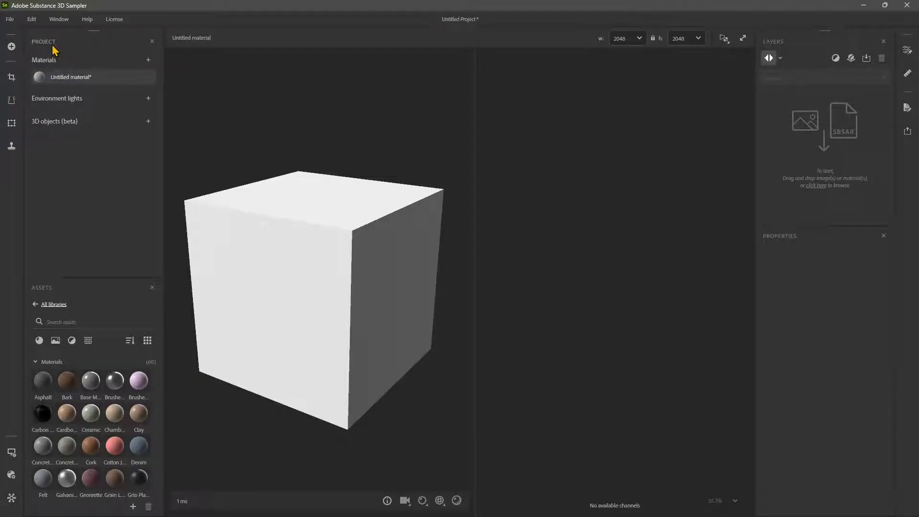
Step: Add a second untitled material and a new environment light to the project
mouse_move(53, 85)
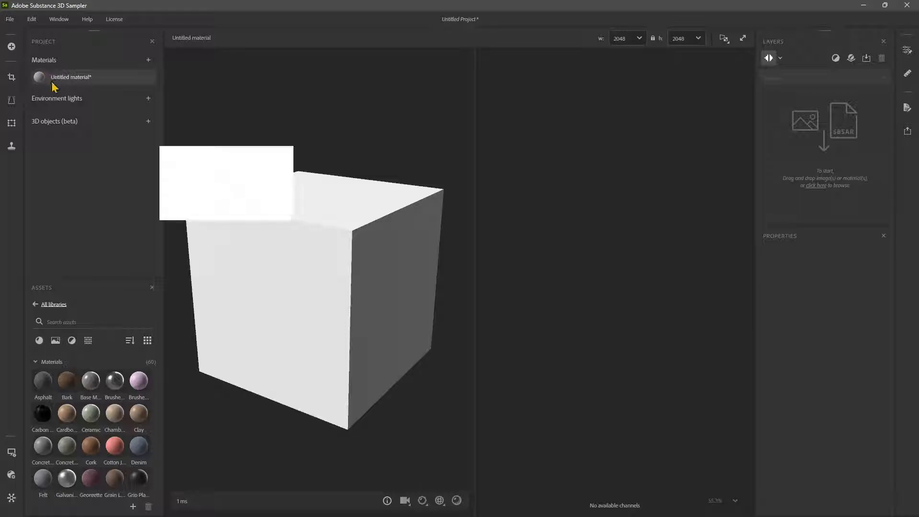
left_click(149, 60)
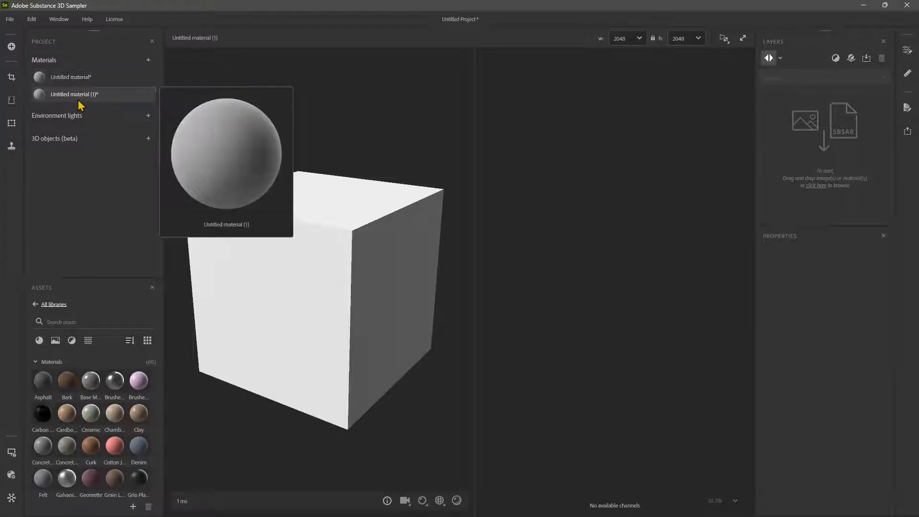
mouse_move(71, 100)
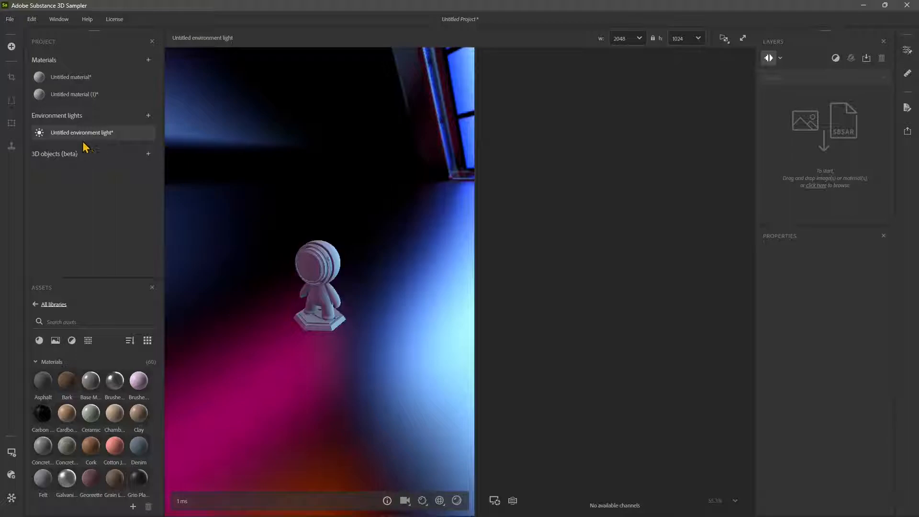
left_click_drag(341, 343, 300, 242)
scroll(339, 330, "up", 5)
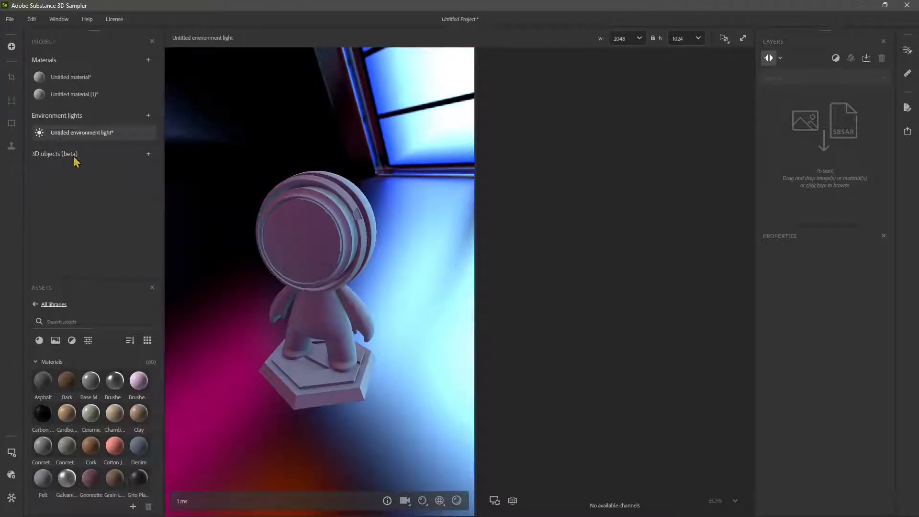
left_click_drag(349, 273, 360, 284)
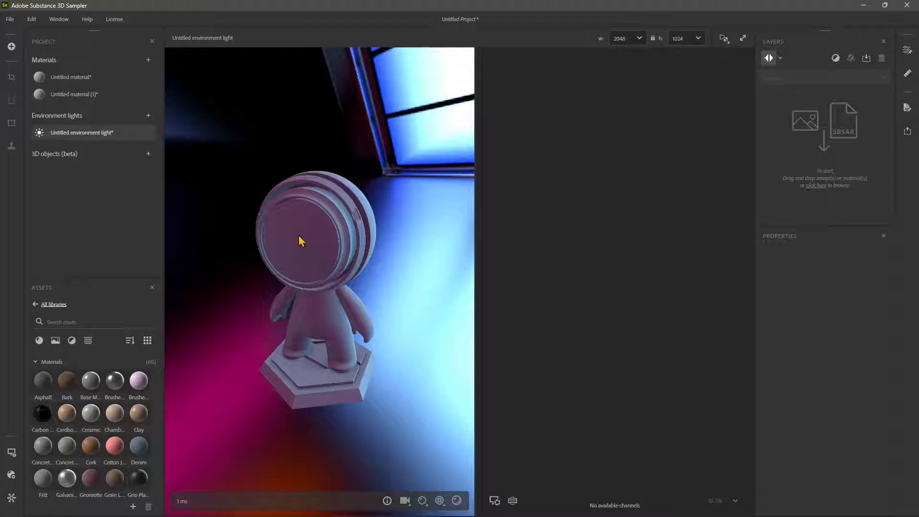
Step: Switch the viewport to 3D only and inspect the preview figure lit by the environment light
left_click(724, 38)
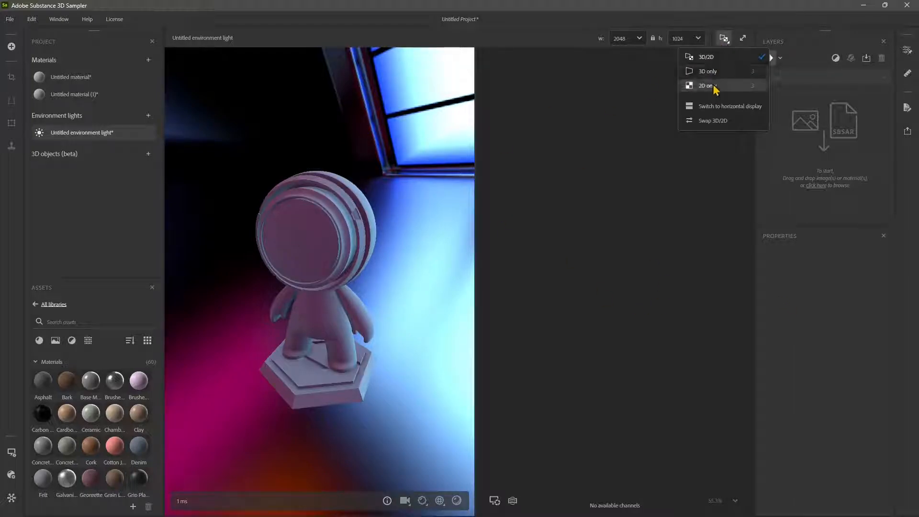
left_click(708, 72)
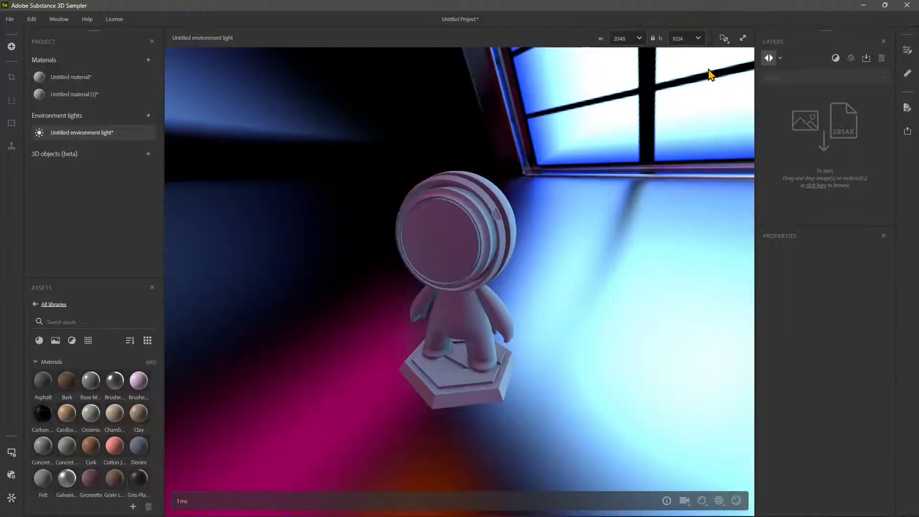
left_click(724, 38)
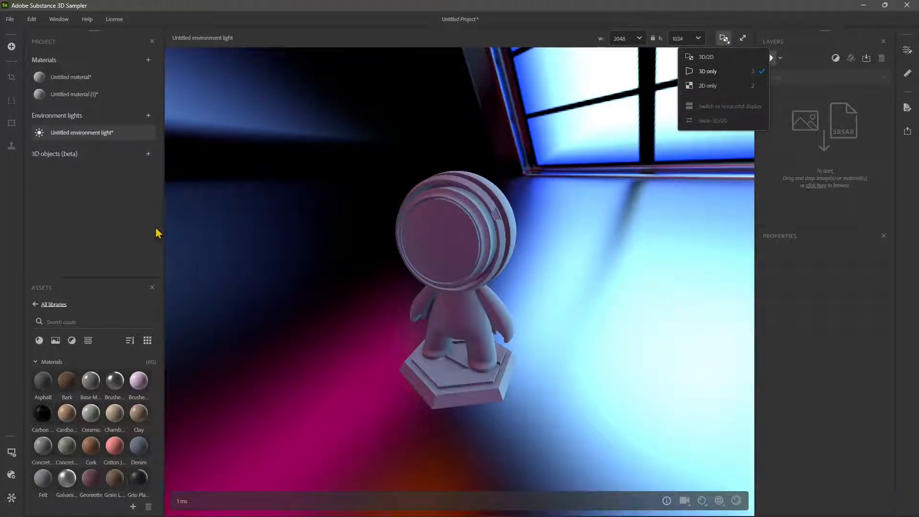
left_click(115, 213)
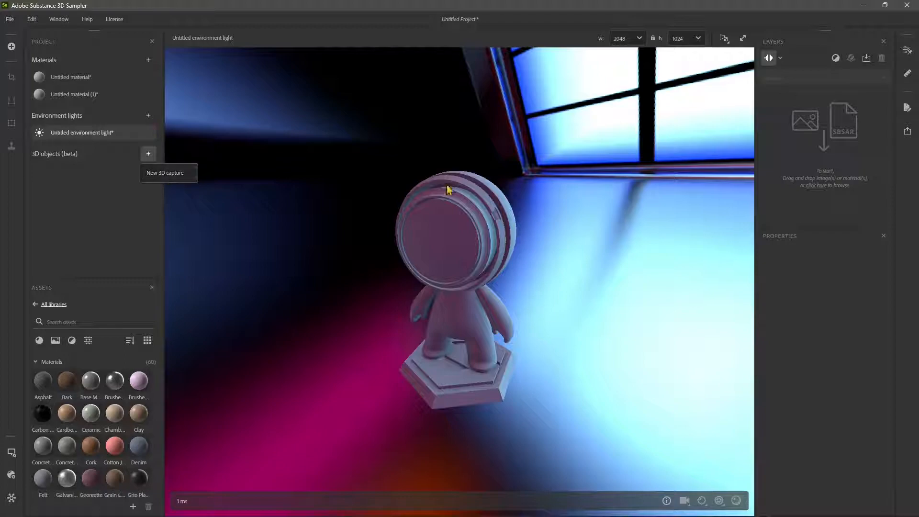
scroll(454, 365, "up", 5)
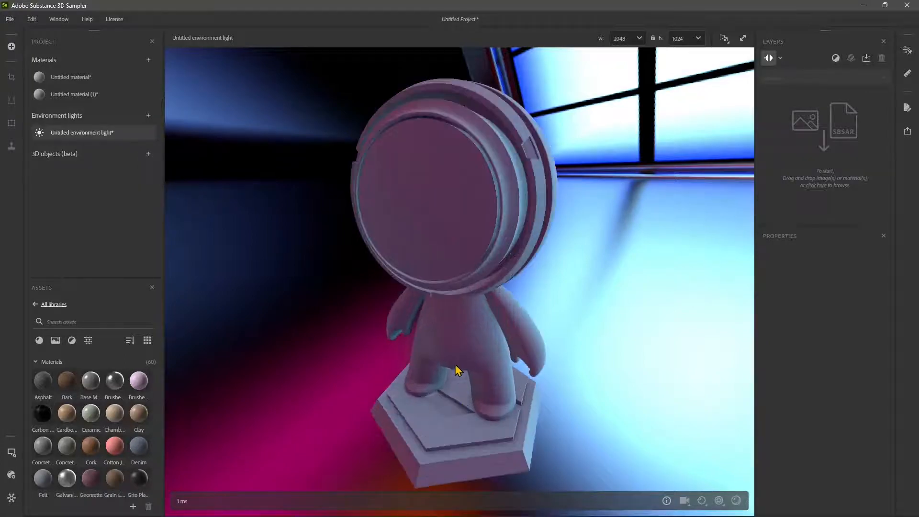
mouse_move(455, 366)
left_mouse_down()
mouse_move(512, 374)
mouse_move(437, 372)
mouse_move(430, 360)
mouse_move(447, 375)
left_mouse_up()
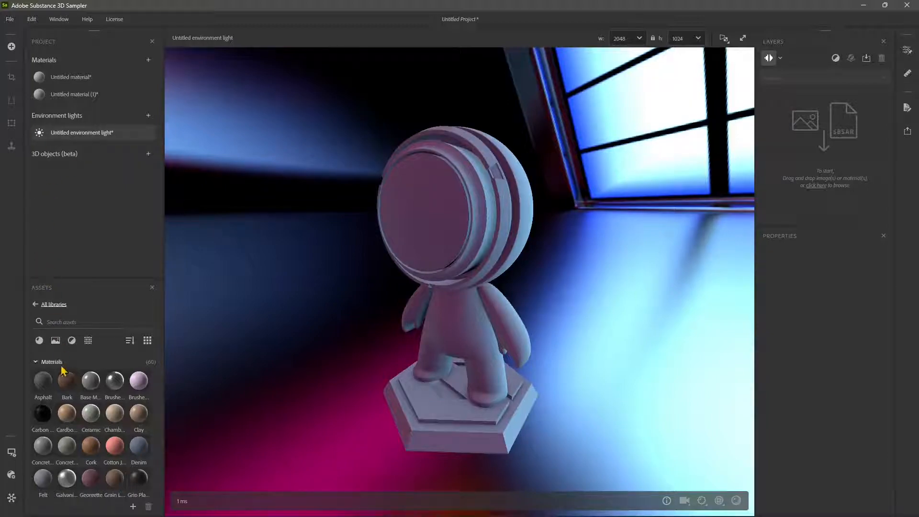
Step: Filter the assets to materials and add the Spray Paint material as a layer of the untitled environment light
left_click(39, 339)
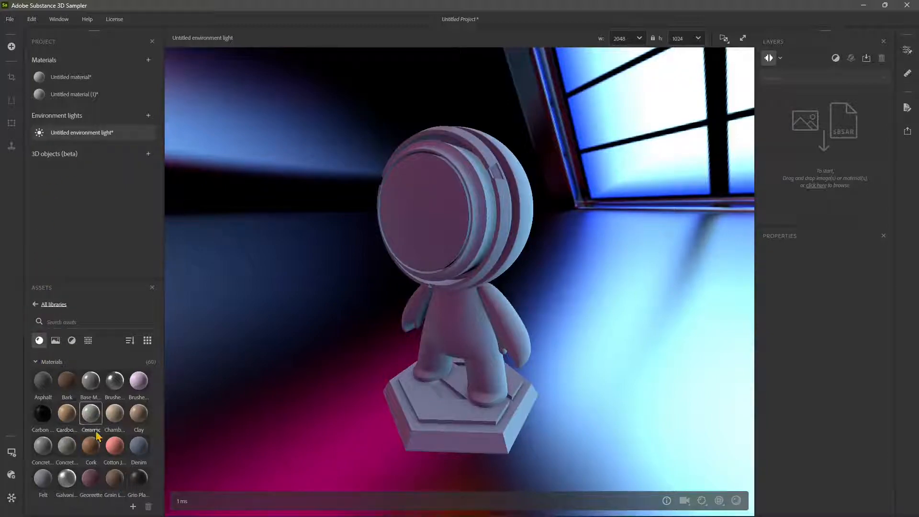
scroll(72, 421, "down", 10)
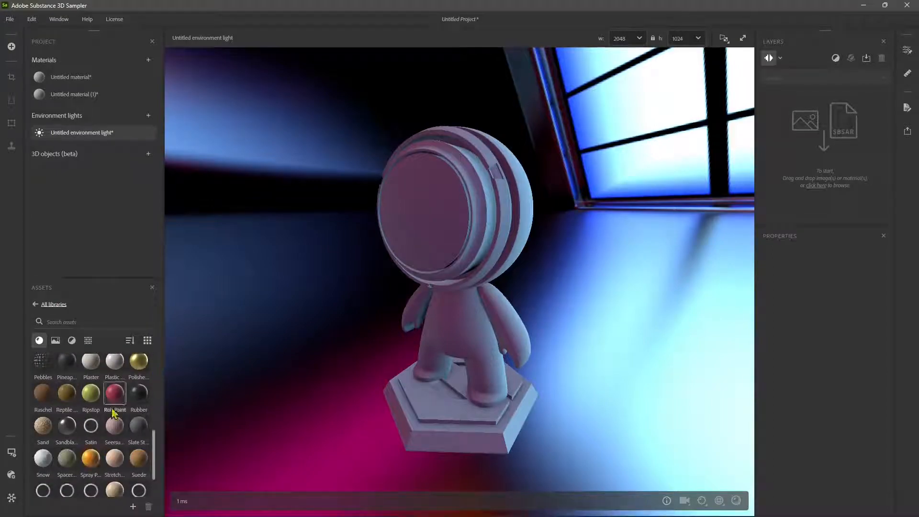
mouse_move(90, 457)
left_mouse_down()
mouse_move(289, 309)
mouse_move(410, 245)
left_mouse_up()
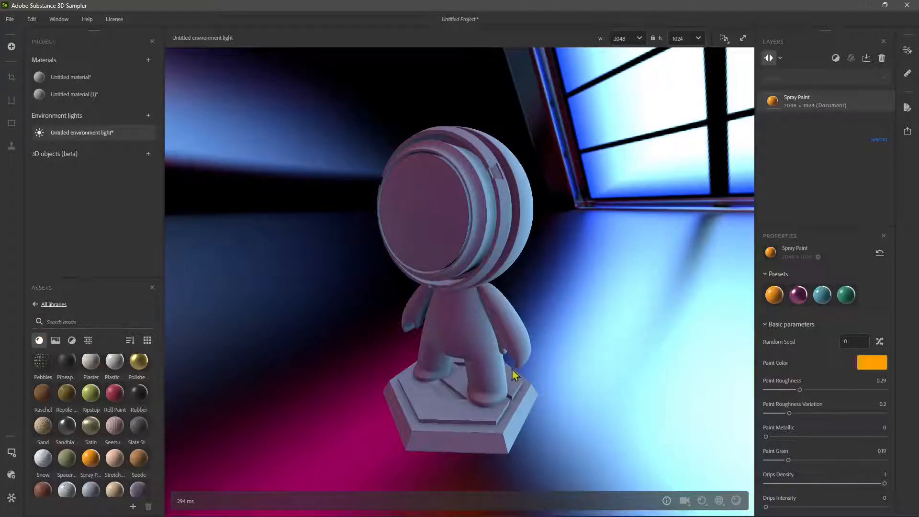
Step: Add the Triangle generator above Spray Paint with the Base Color usage and select the resulting Fill layer
left_click(55, 341)
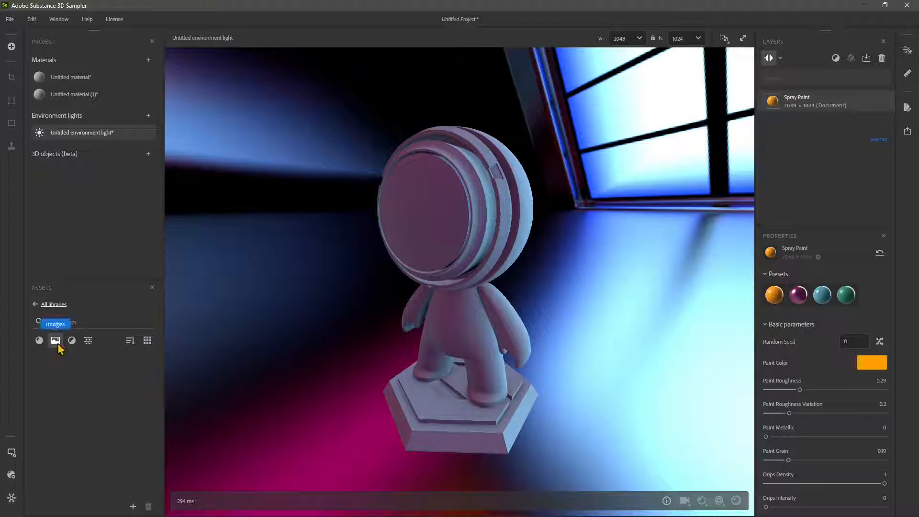
left_click(72, 340)
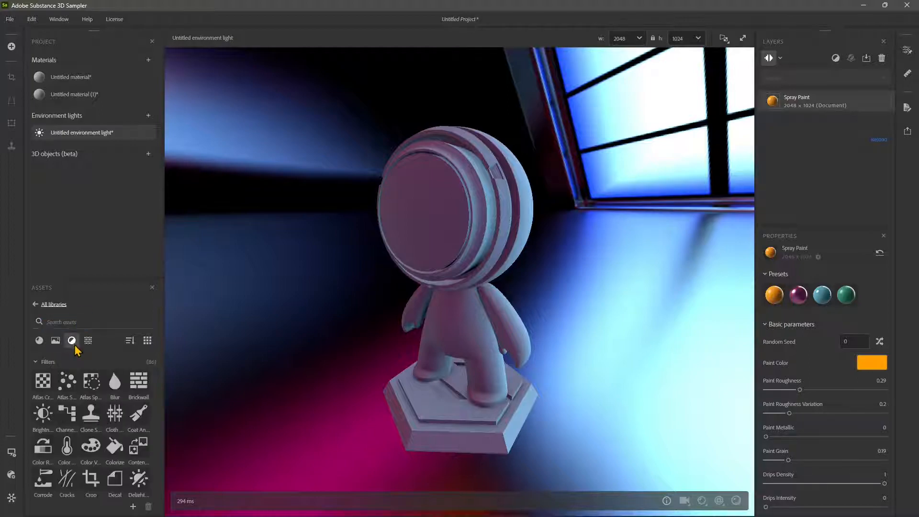
scroll(99, 433, "down", 2)
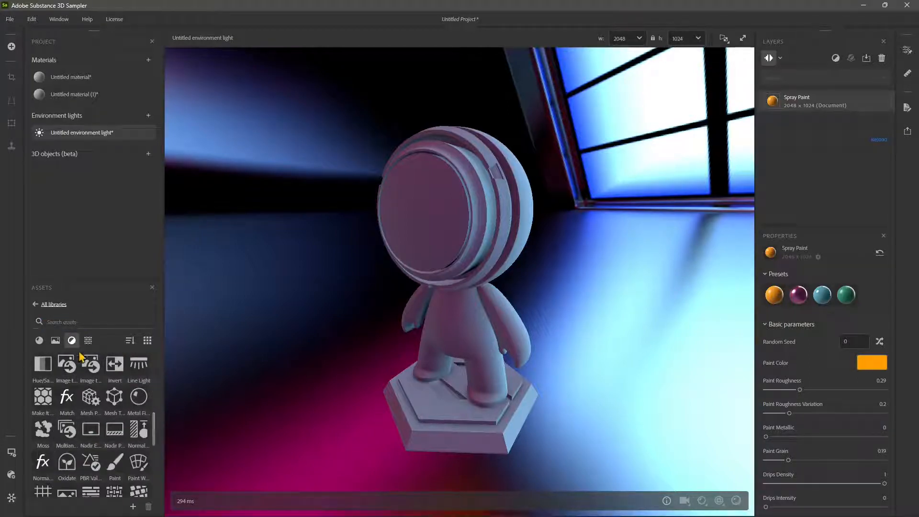
left_click(88, 340)
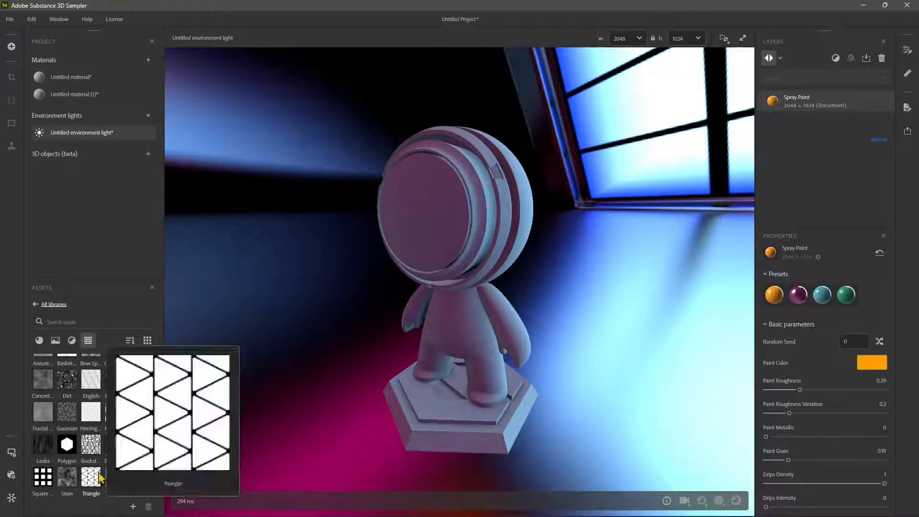
left_click_drag(91, 477, 435, 242)
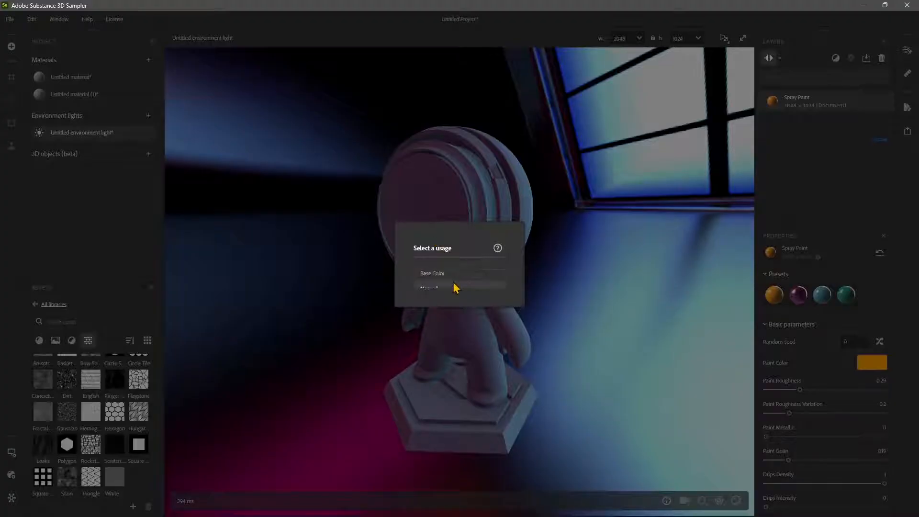
left_click(441, 268)
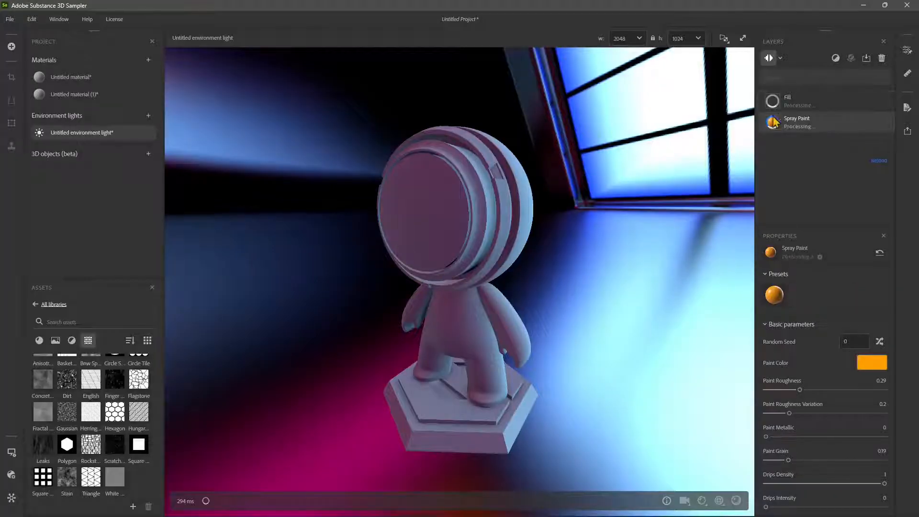
left_click(781, 108)
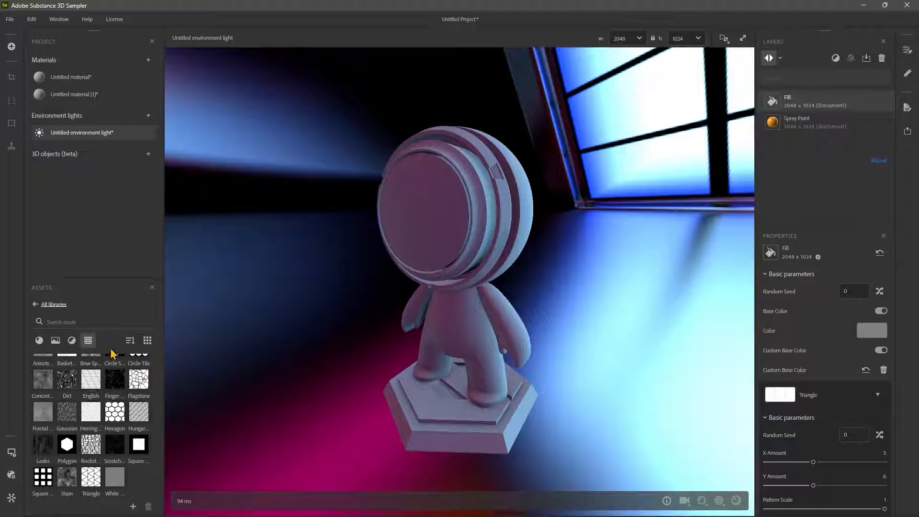
Step: Look through the asset libraries, including Starter Assets, and return to the materials in All Libraries
left_click(51, 346)
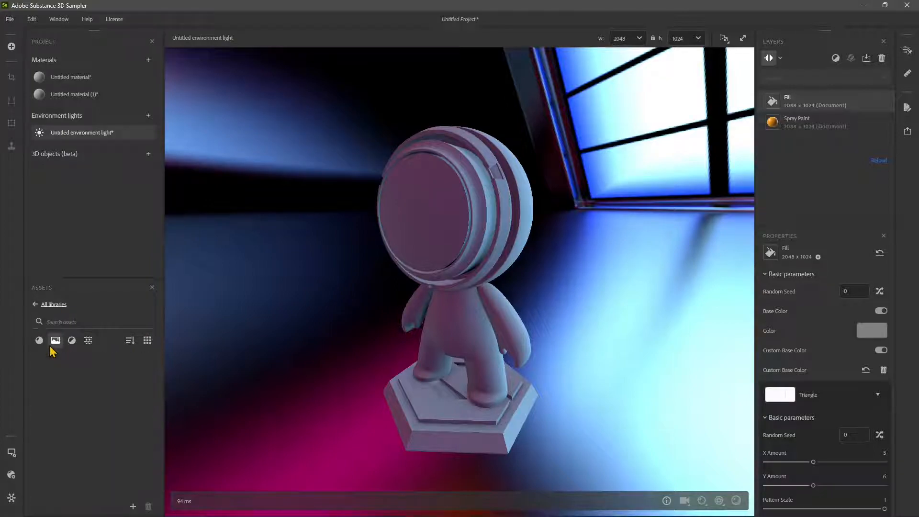
left_click(37, 304)
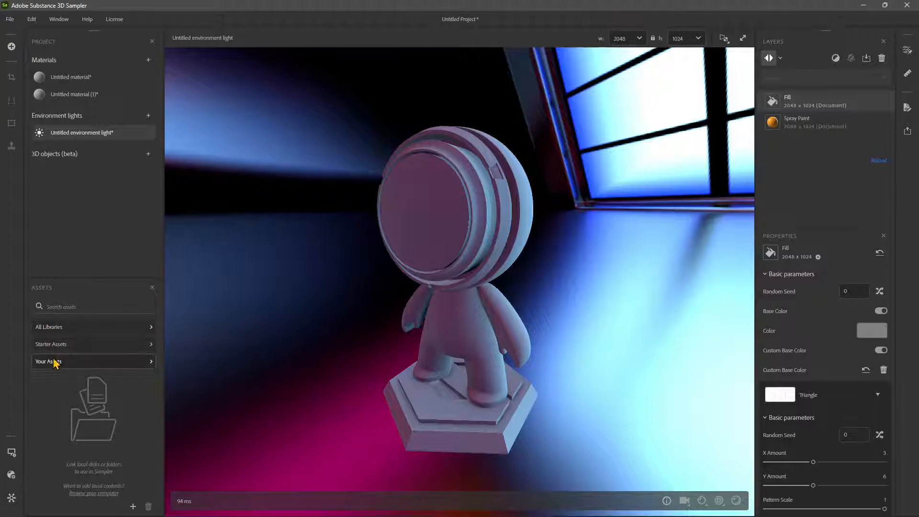
left_click(60, 345)
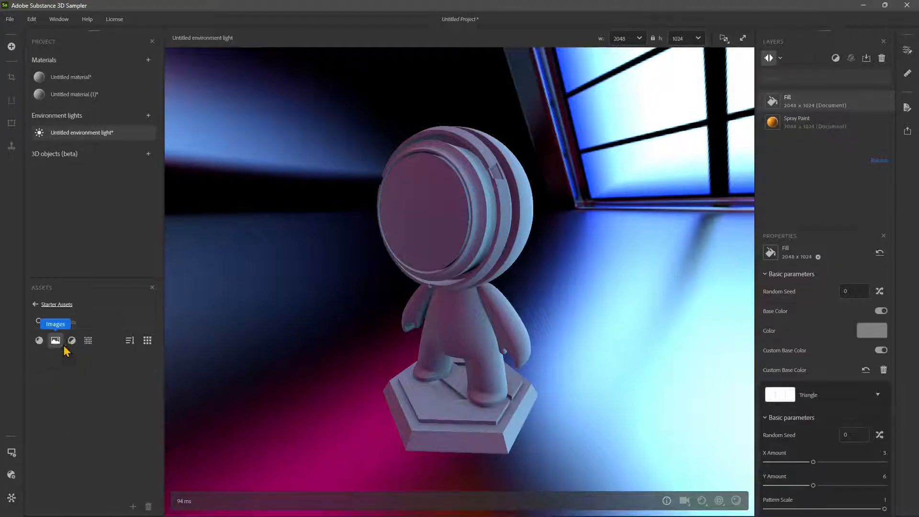
left_click(36, 304)
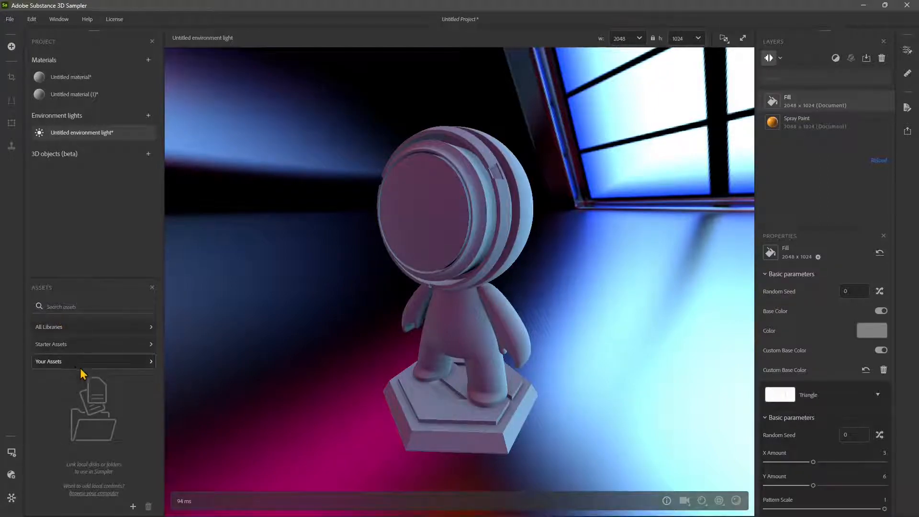
left_click(43, 329)
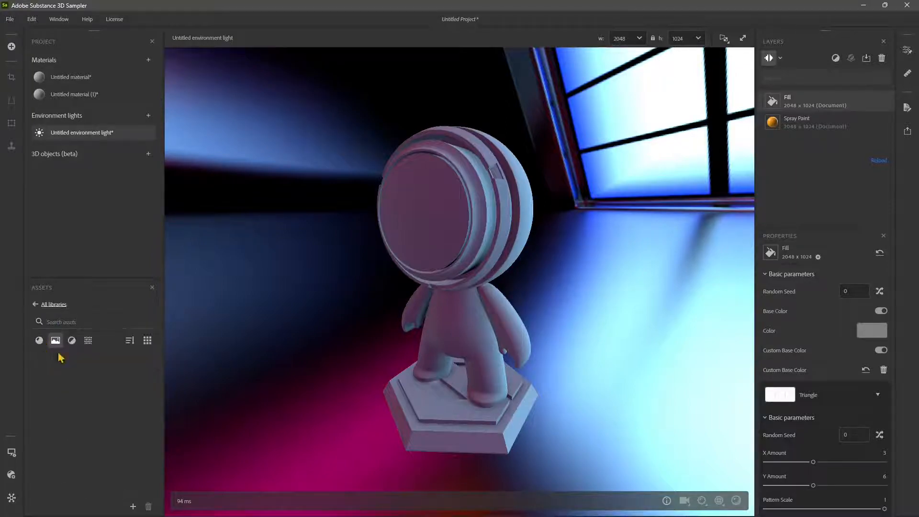
left_click(40, 340)
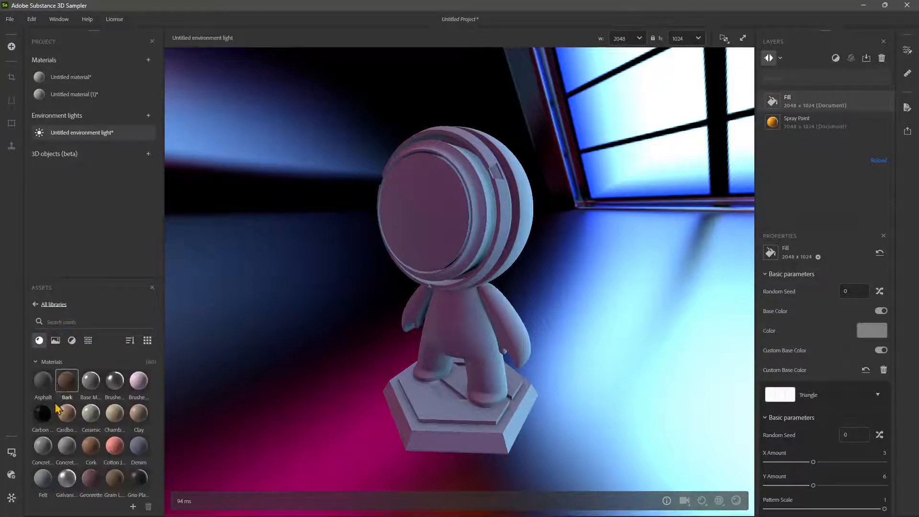
Step: Preview the Reflective default textures in the viewer settings and switch back to Rough
left_click(12, 452)
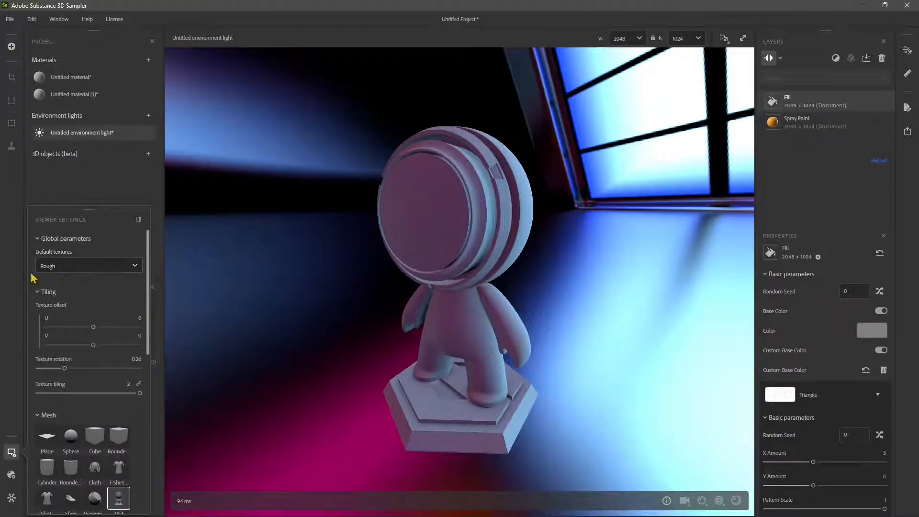
left_click(67, 267)
left_click(56, 299)
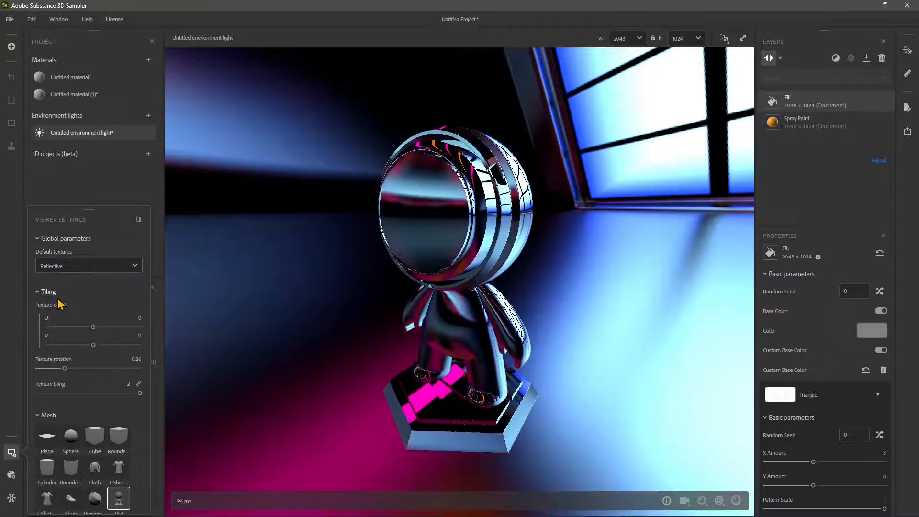
left_click(62, 265)
left_click(62, 284)
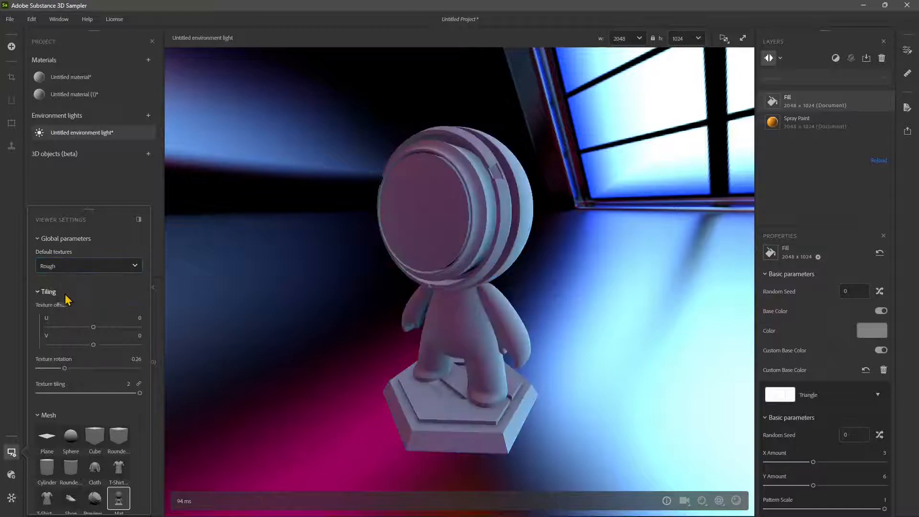
Step: Set the texture offset to U 0.05 and V 0.02, the texture rotation to 0.3 and the texture tiling to 1.04
left_click_drag(93, 327, 94, 346)
left_click_drag(64, 368, 69, 369)
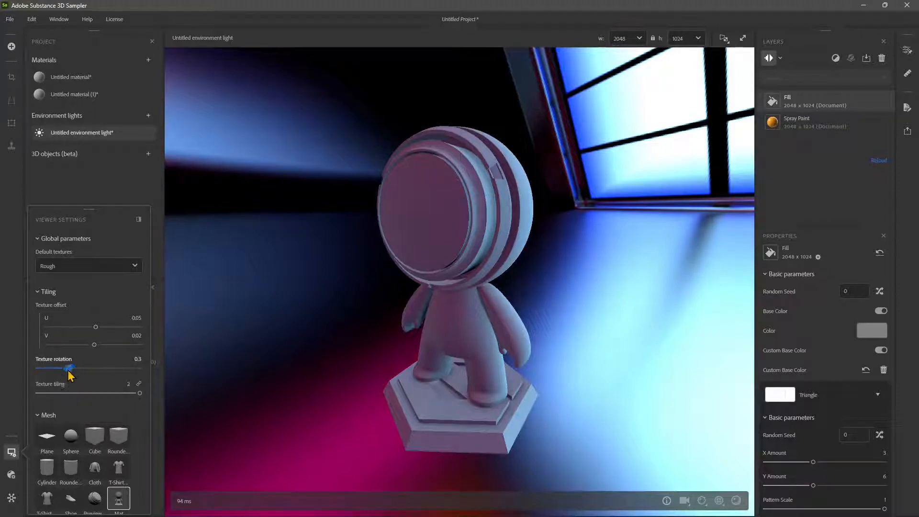
scroll(83, 383, "down", 5)
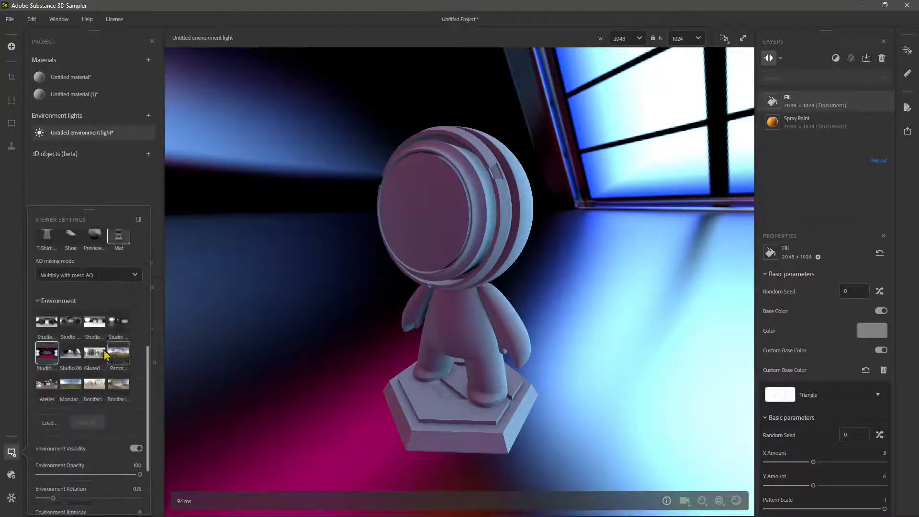
Step: Try the preview sphere and a T-shirt as the viewport mesh, returning to the Mat figure each time
scroll(87, 354, "up", 3)
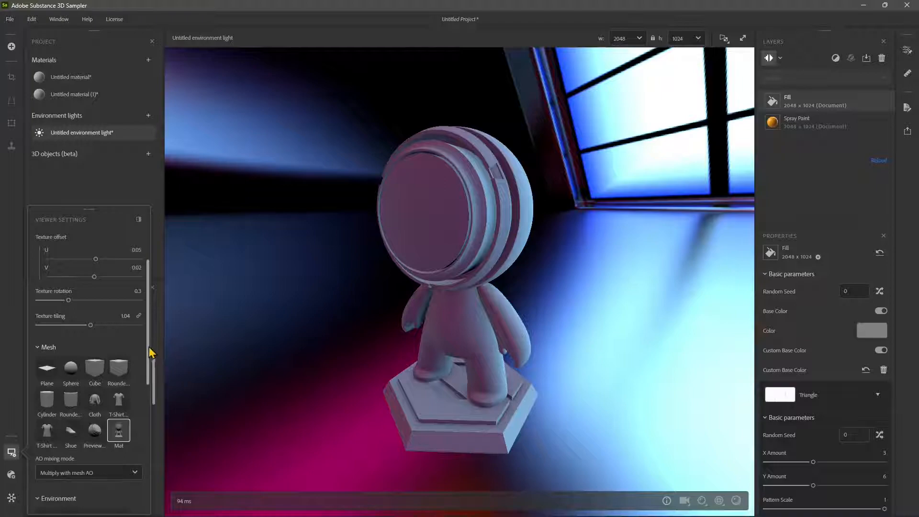
scroll(120, 353, "down", 3)
left_click(94, 345)
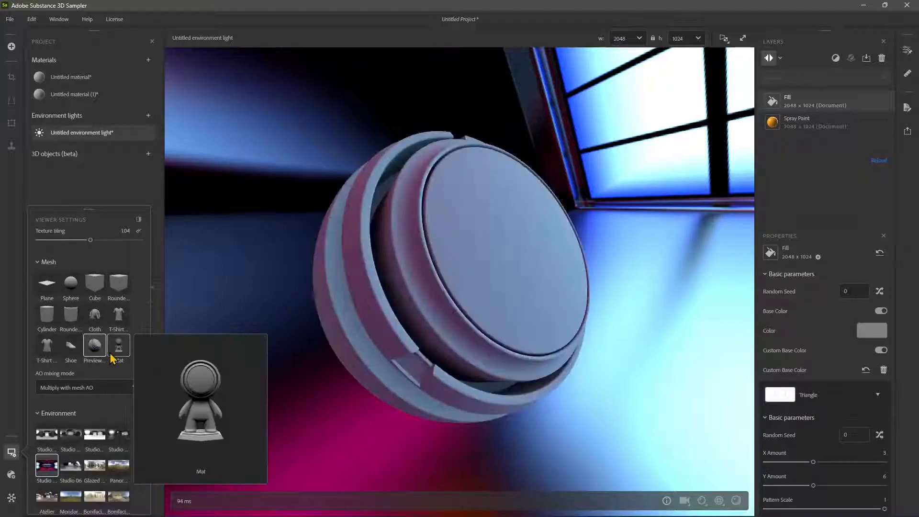
left_click(115, 348)
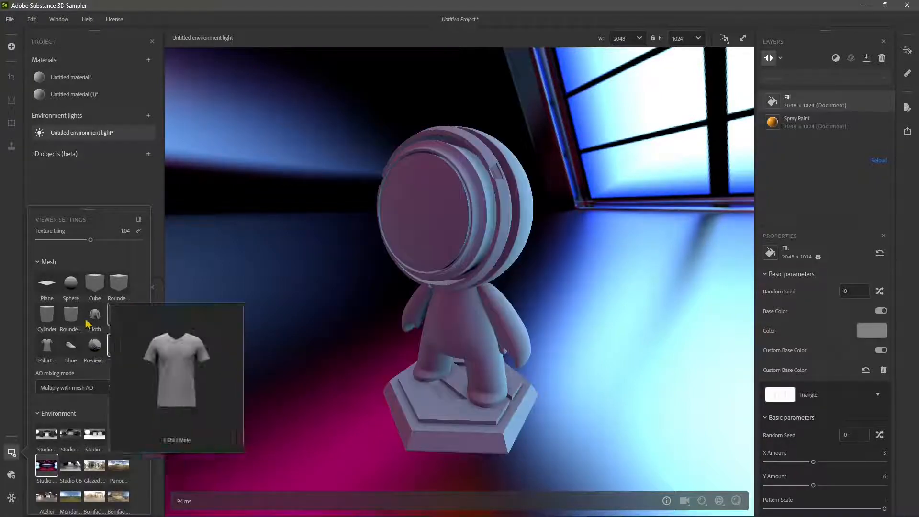
left_click(46, 345)
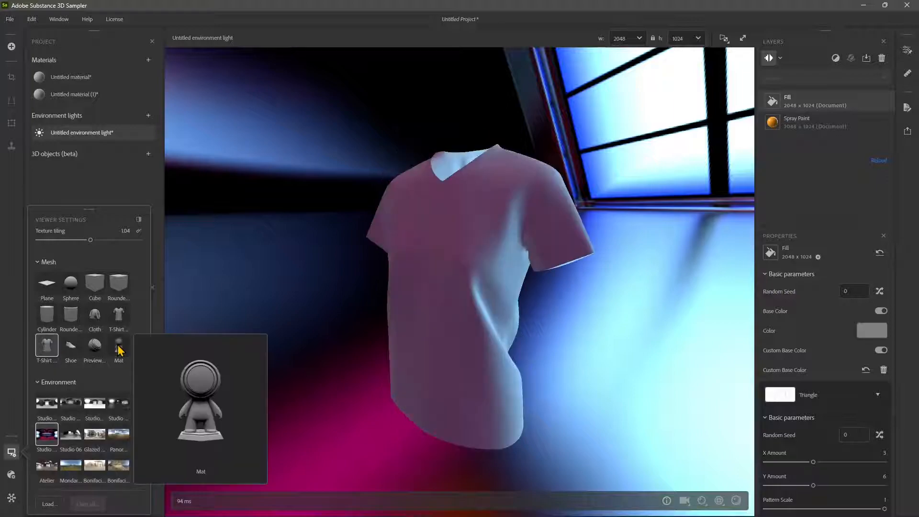
left_click(118, 349)
Step: Preview the Replace mesh AO mixing mode on the Mat figure and restore Multiply with mesh AO
scroll(86, 331, "down", 5)
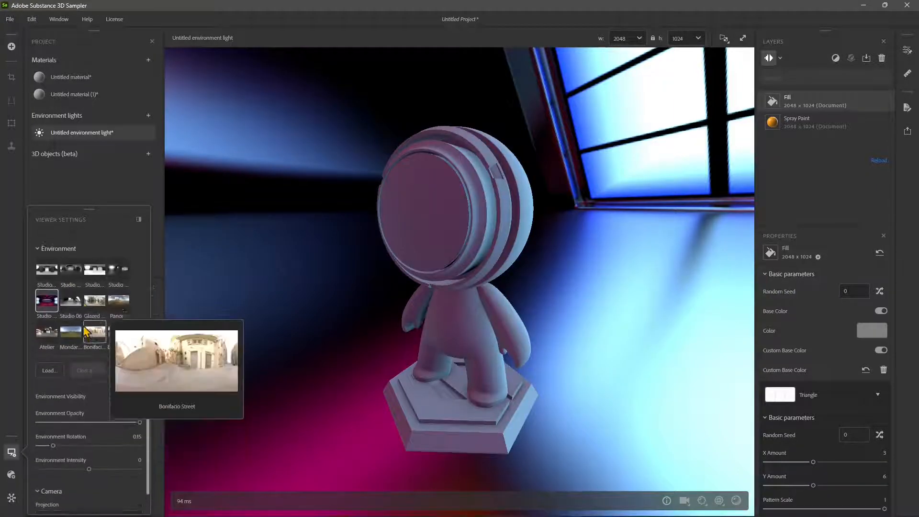
scroll(85, 334, "up", 6)
left_click(71, 379)
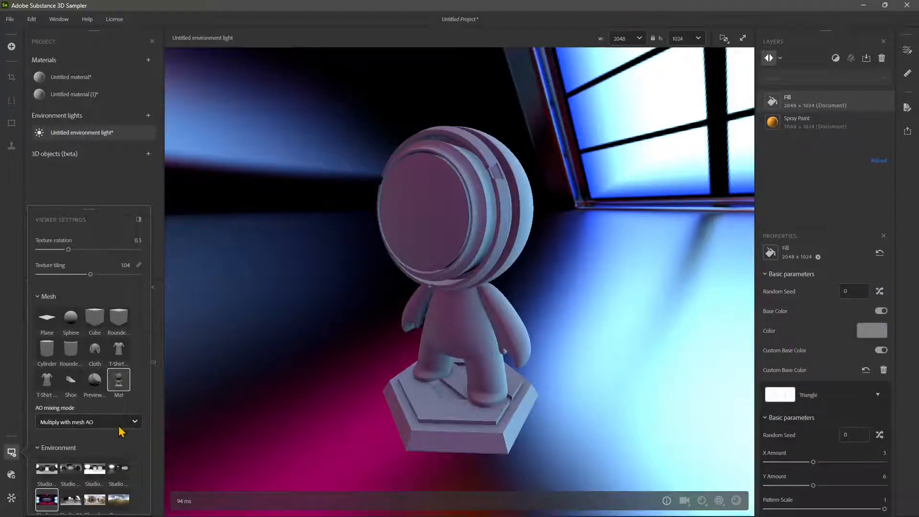
scroll(121, 432, "down", 1)
left_click(61, 406)
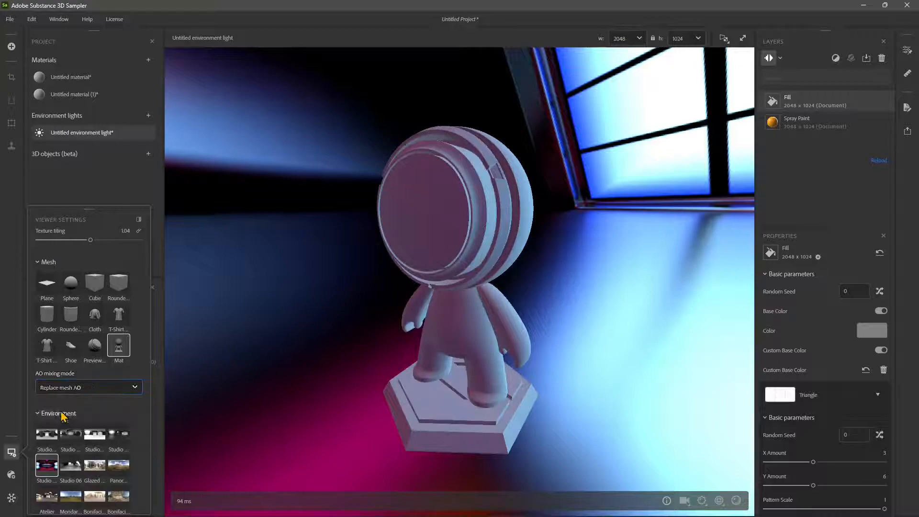
left_click(57, 387)
left_click(54, 421)
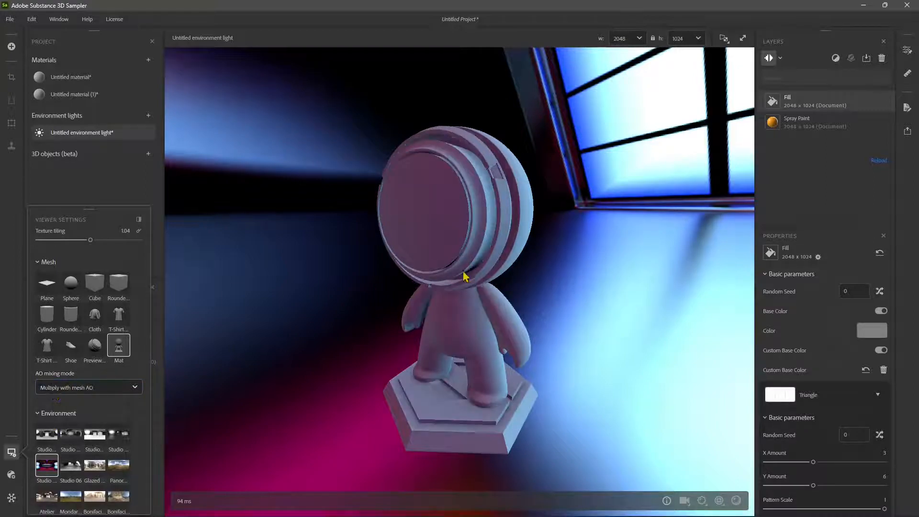
Step: Try lighting the figure with the second Studio, the Panorama and the two Bonifacio environments
scroll(72, 378, "down", 2)
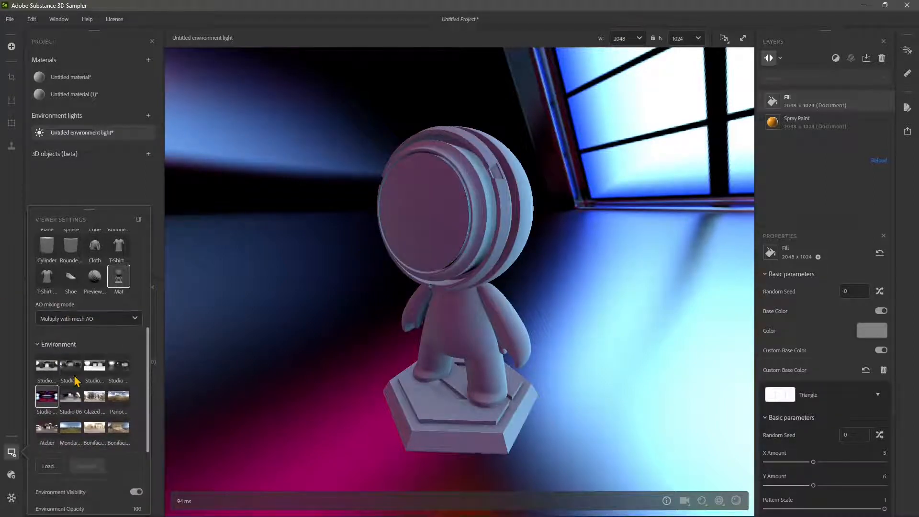
left_click(73, 370)
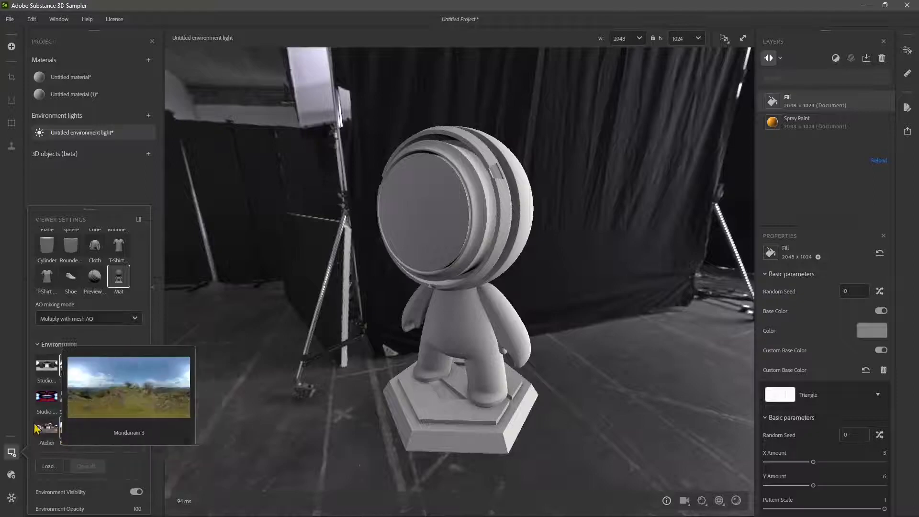
left_click(117, 401)
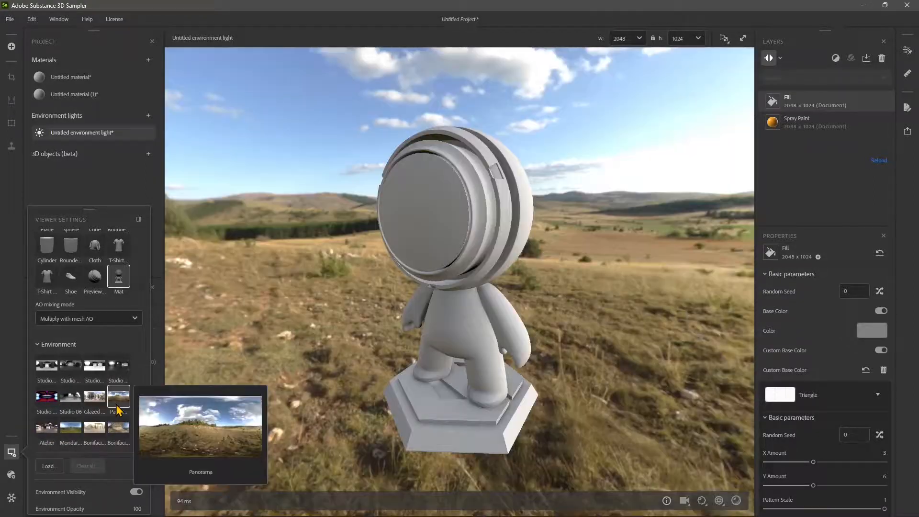
left_click(118, 431)
left_click(88, 434)
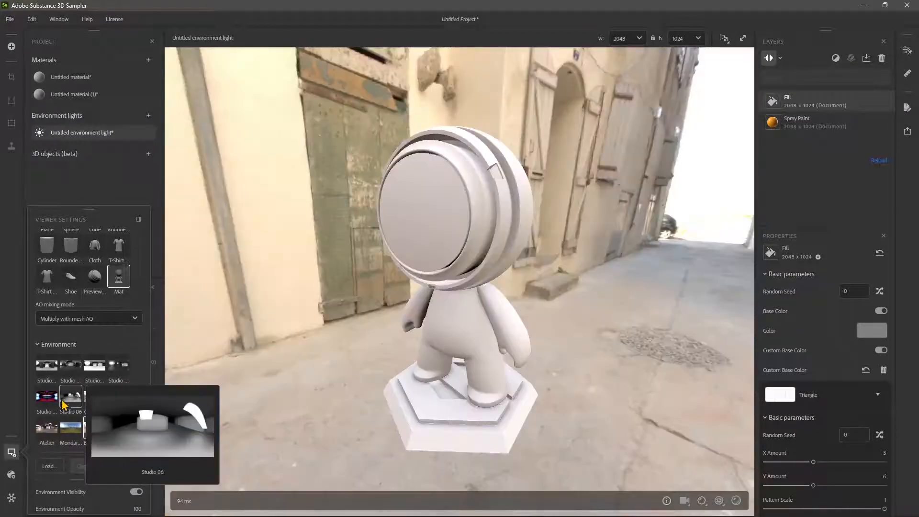
Step: Light the figure with the second Studio environment and turn off Environment Visibility
left_click(66, 373)
scroll(77, 335, "down", 3)
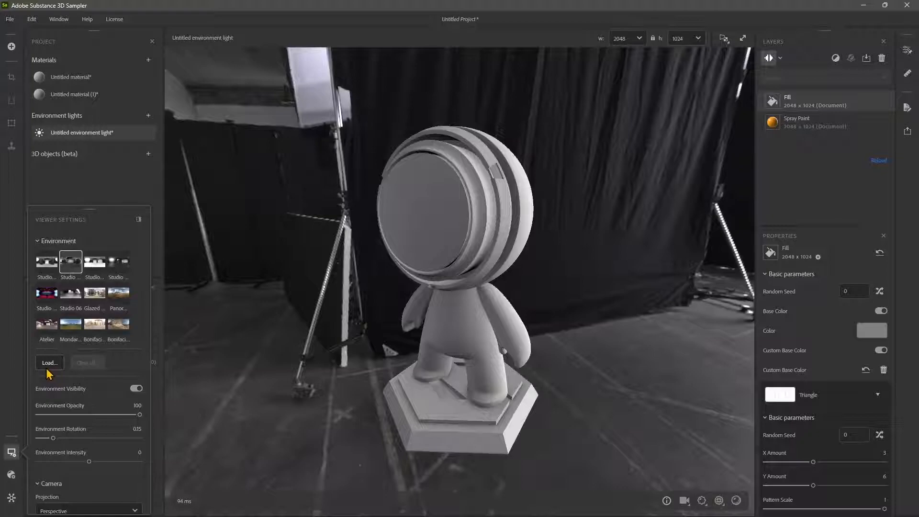
left_click(136, 389)
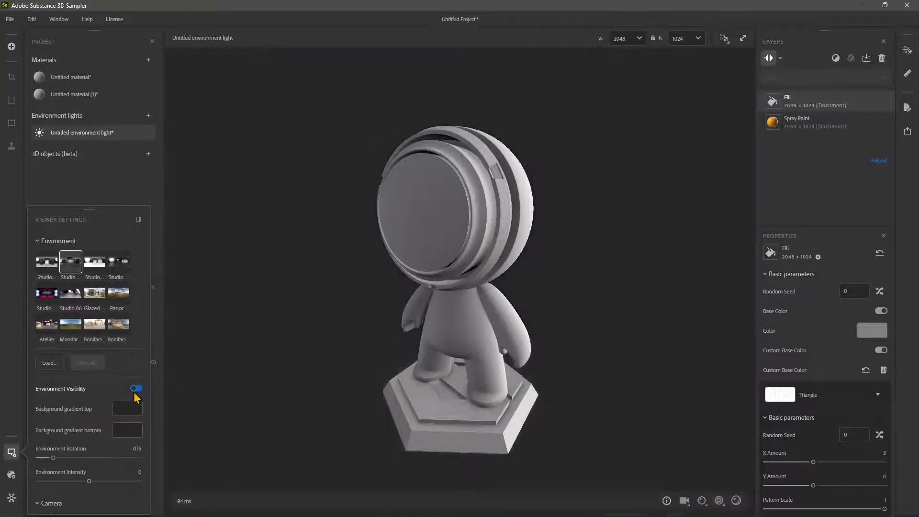
Step: Turn on Environment Visibility and set environment opacity to 75.96, rotation to 0.48 and intensity to -0.67
left_click(136, 388)
left_click(136, 390)
left_click(134, 391)
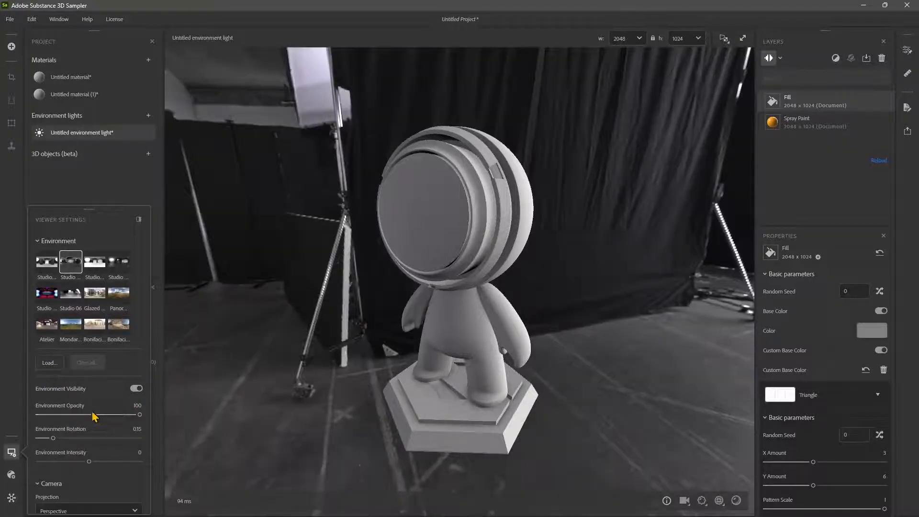
mouse_move(74, 415)
left_mouse_down()
mouse_move(49, 415)
mouse_move(86, 404)
mouse_move(78, 426)
mouse_move(86, 426)
left_mouse_up()
scroll(86, 445, "down", 1)
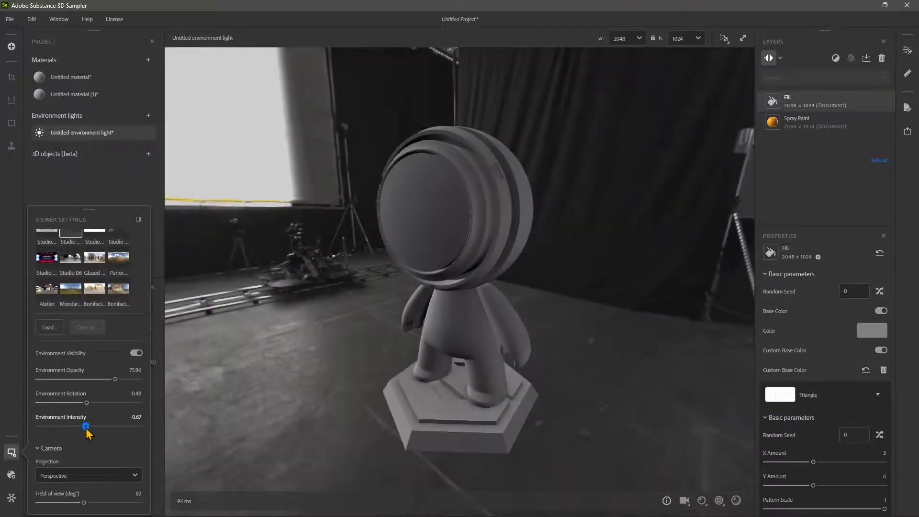
Step: Try the Orthographic camera projection, restore Perspective and set the field of view to 82 degrees
left_click(77, 476)
left_click(67, 455)
left_click(76, 473)
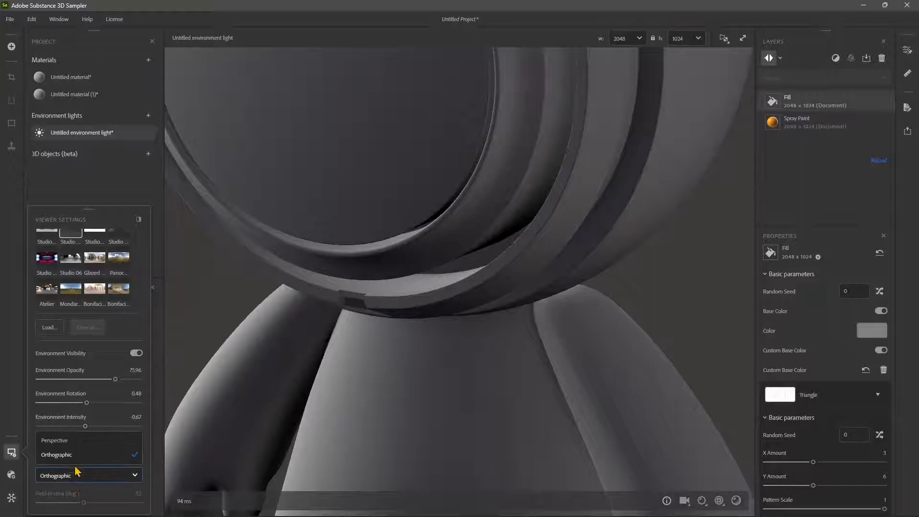
left_click(72, 440)
mouse_move(91, 502)
left_mouse_down()
mouse_move(74, 503)
mouse_move(84, 502)
left_mouse_up()
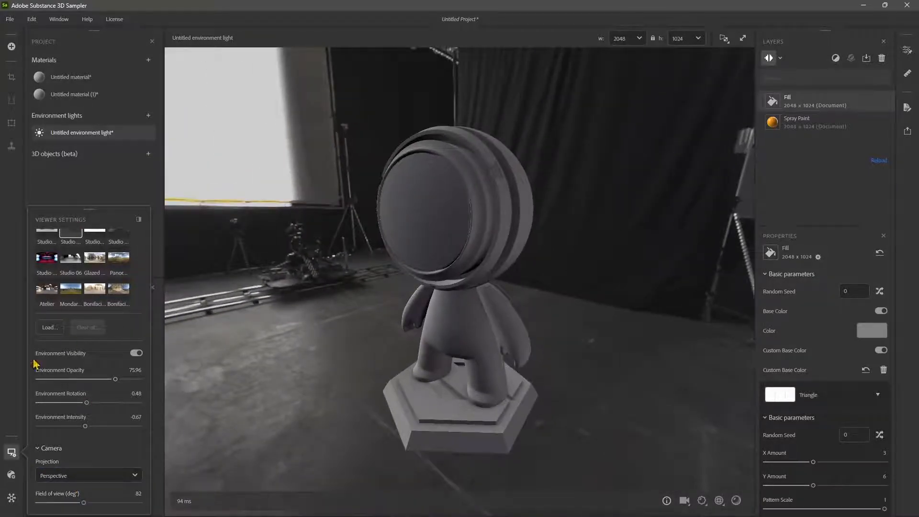
Step: Open the shader settings and try out the number of samples and the displacement quality
left_click(11, 475)
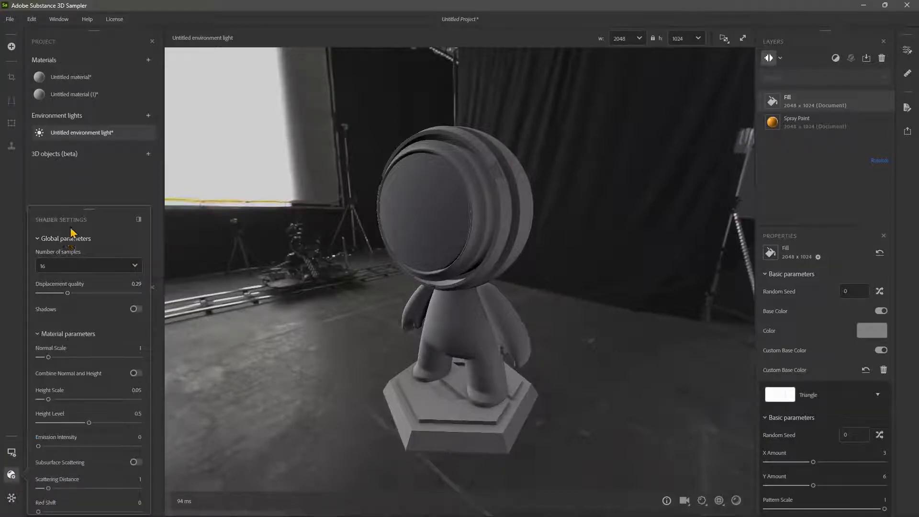
left_click(48, 273)
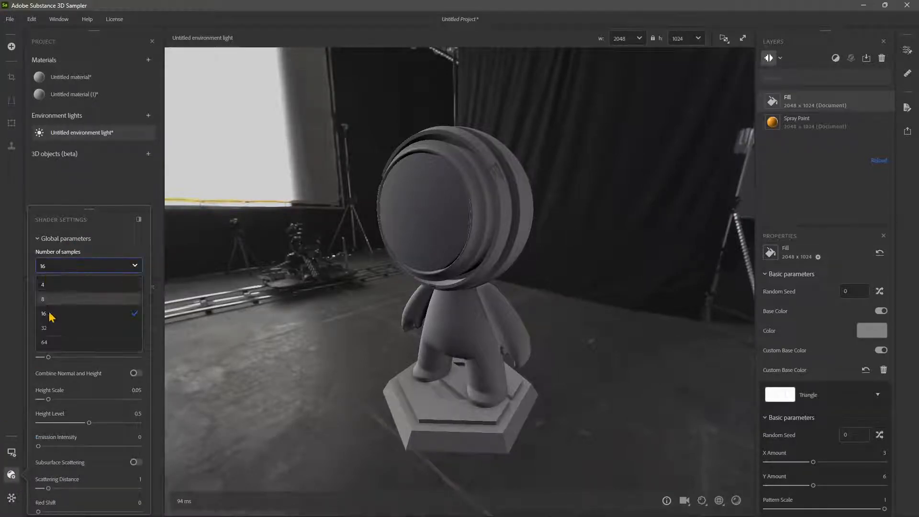
left_click(55, 329)
left_click_drag(68, 293, 63, 294)
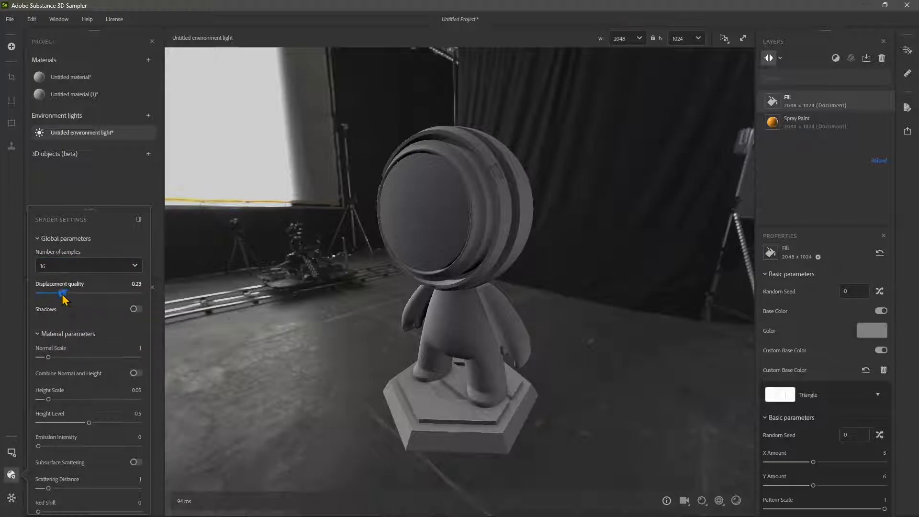
Step: Compare the figure with and without shadows from both the shader settings and the viewport controls, leaving Shadows off
left_click(136, 309)
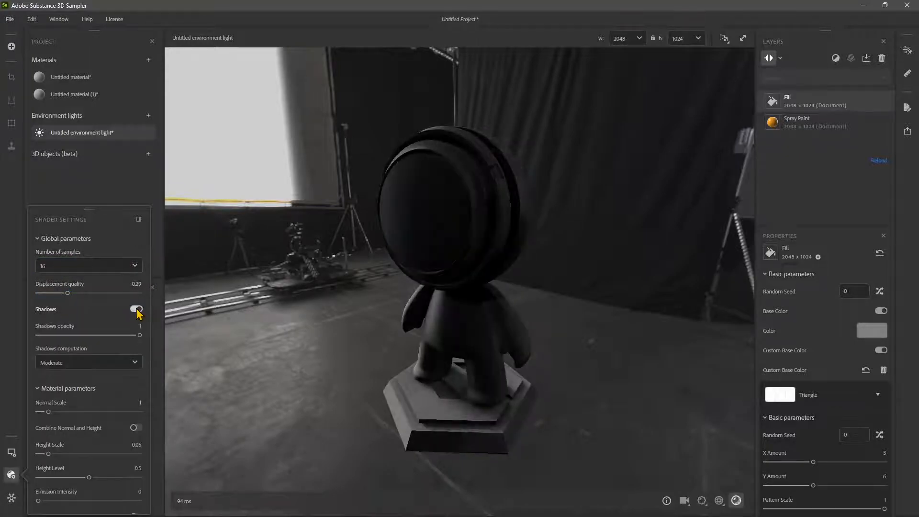
left_click(136, 309)
left_click(136, 309)
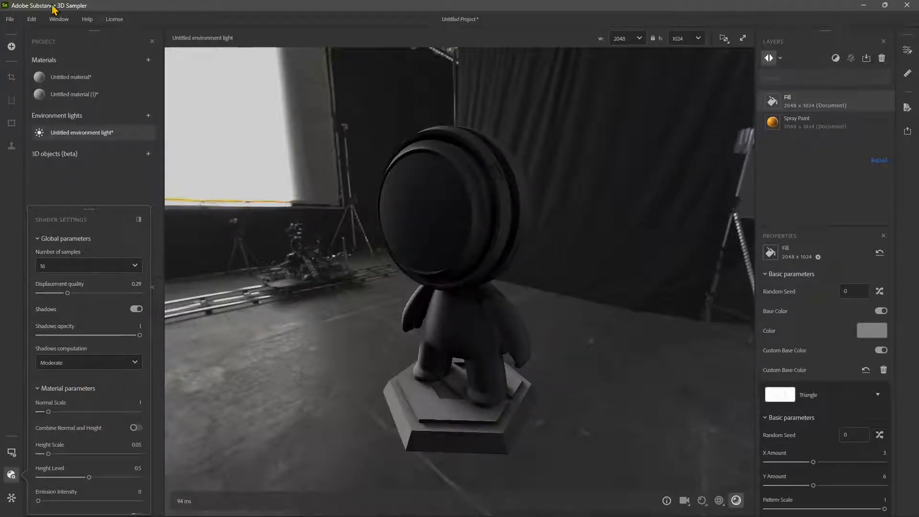
left_click(137, 309)
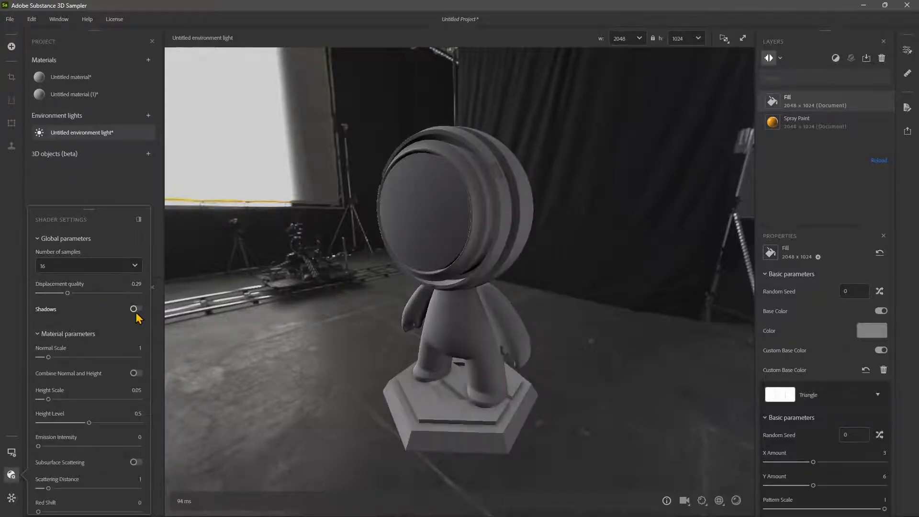
left_click(136, 309)
left_click(736, 500)
left_click(736, 499)
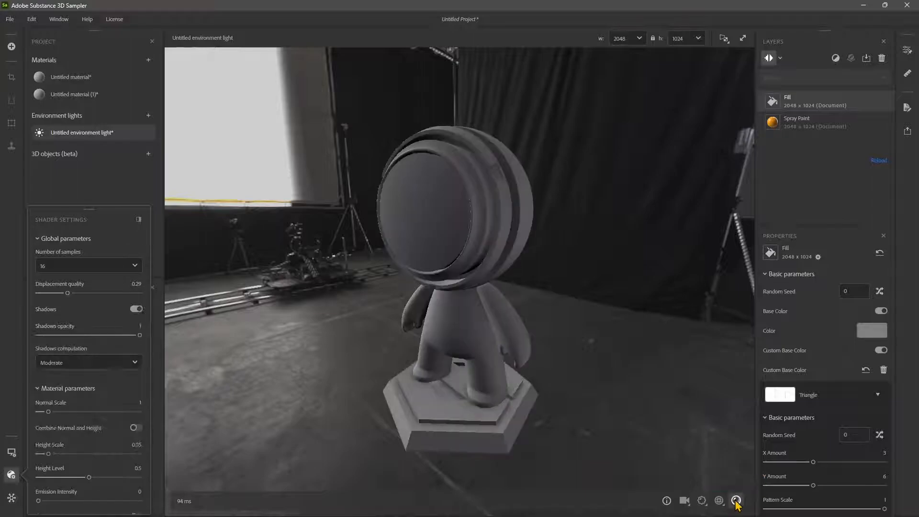
left_click(735, 500)
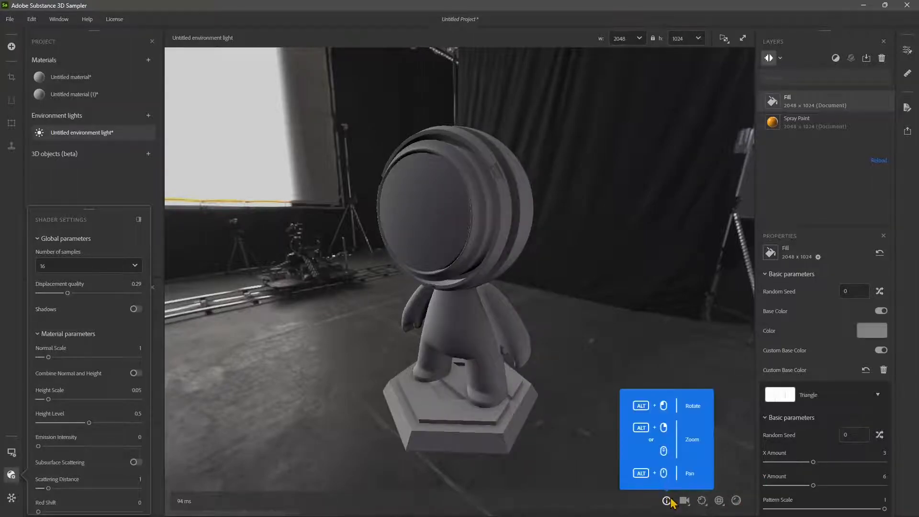
Step: Examine the viewport navigation hints and inspect the figure by rotating around it and zooming in and out
mouse_move(672, 505)
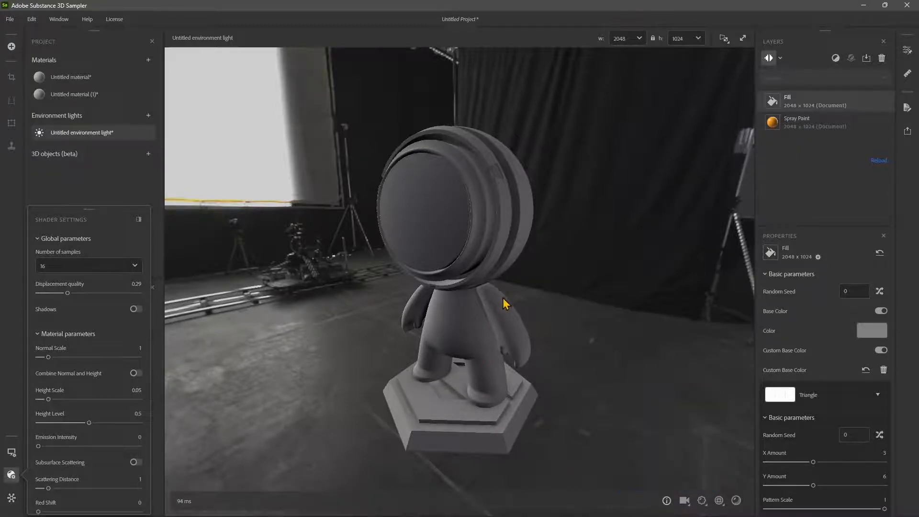
mouse_move(502, 301)
left_mouse_down("alt")
mouse_move(477, 329)
mouse_move(506, 315)
left_mouse_up("alt")
scroll(502, 309, "down", 2)
scroll(502, 309, "up", 3)
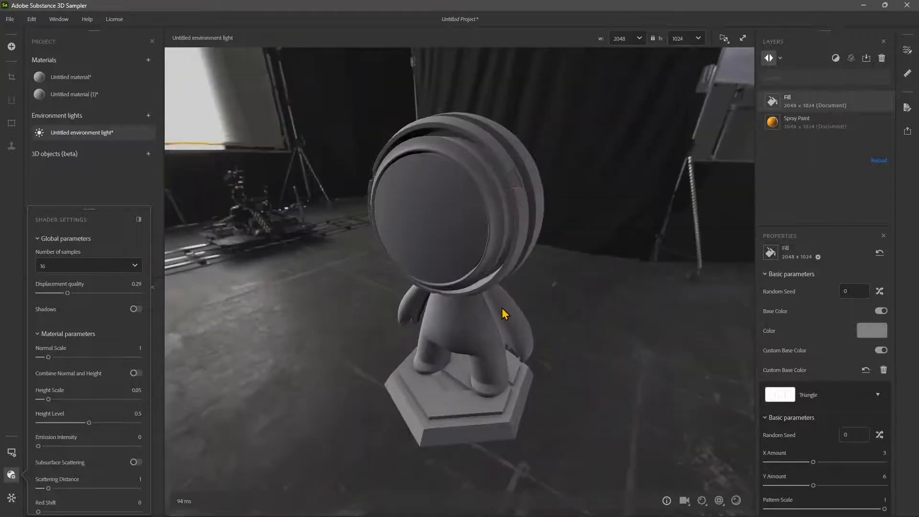
scroll(468, 335, "up", 5)
scroll(467, 334, "down", 6)
left_click_drag(468, 339, 456, 313, "alt")
Step: Review the material parameters in the shader settings and switch Subsurface Scattering on and off again
scroll(113, 420, "down", 3)
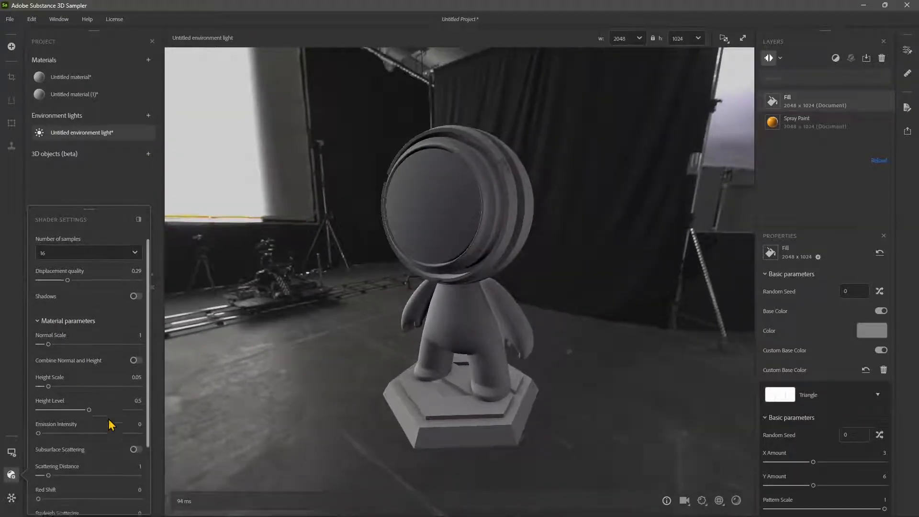
scroll(76, 435, "down", 2)
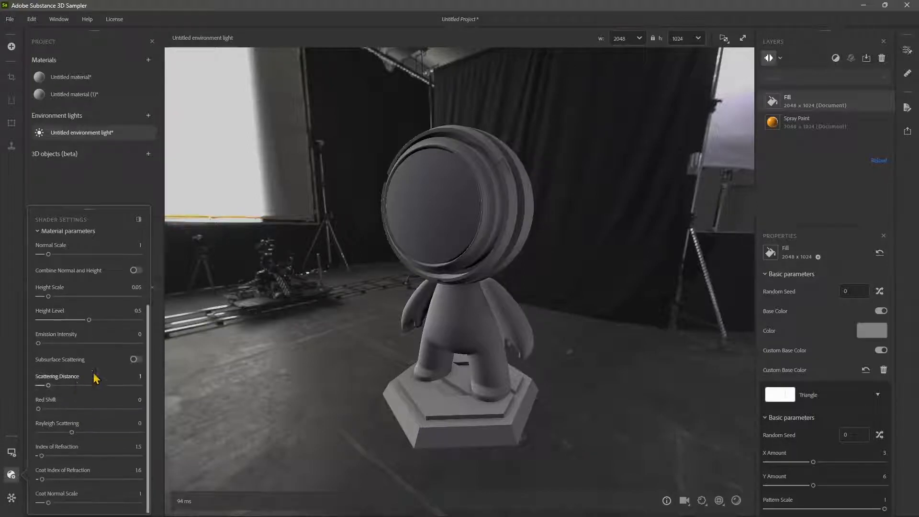
left_click(137, 359)
left_click(137, 359)
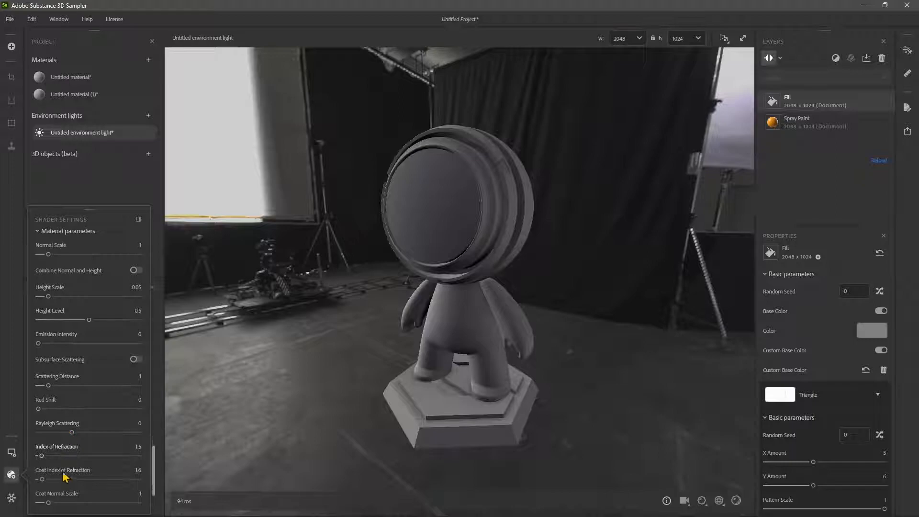
Step: In the channel settings, enable computing of the Base Color channel and switch the Environment channel off and on again
left_click(12, 498)
left_click(102, 327)
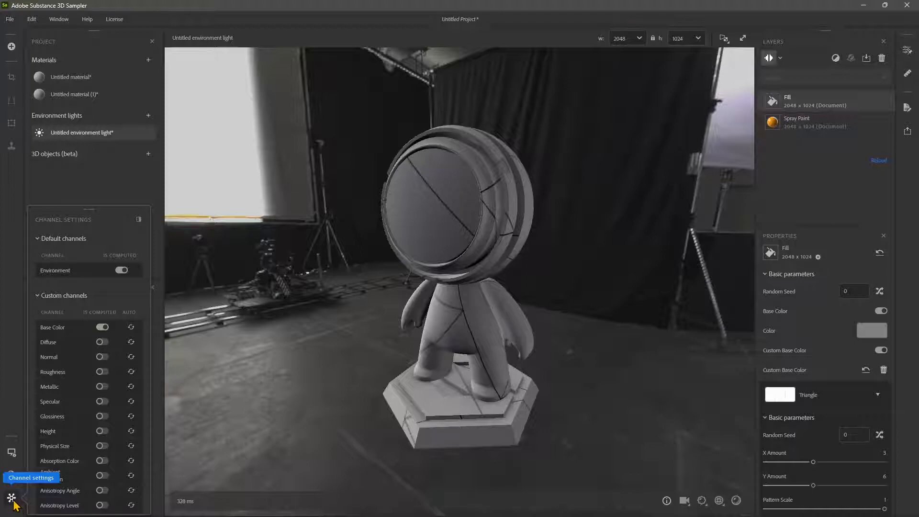
left_click(120, 271)
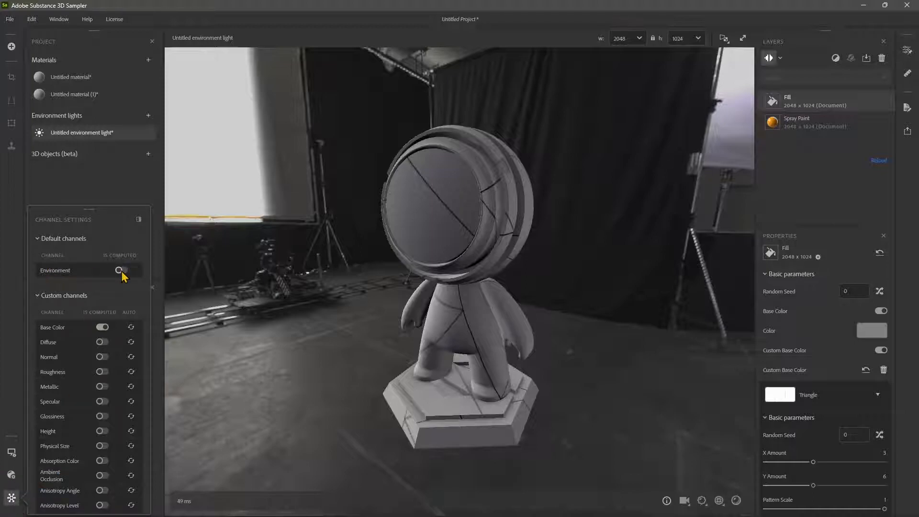
left_click(121, 271)
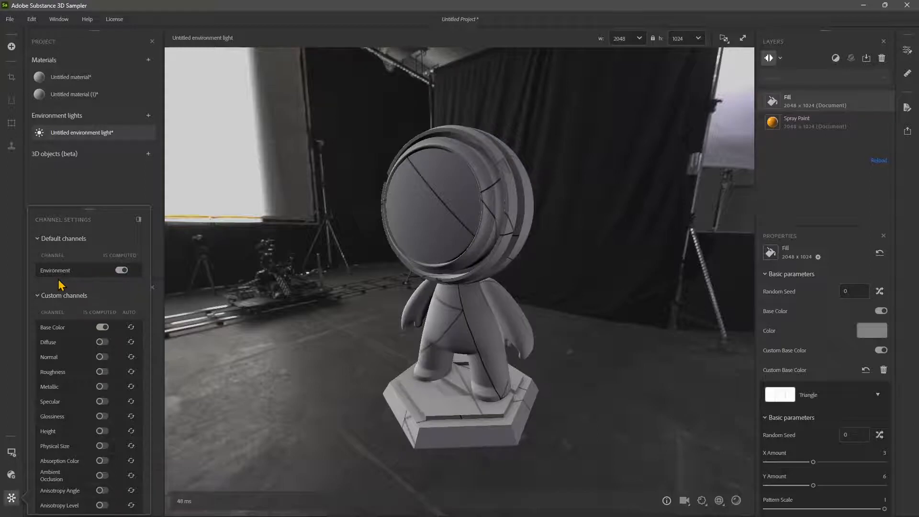
Step: Enable computing of the Diffuse, Normal, Roughness and Metallic channels, keeping Base Color on
left_click(101, 341)
left_click(105, 329)
left_click(105, 329)
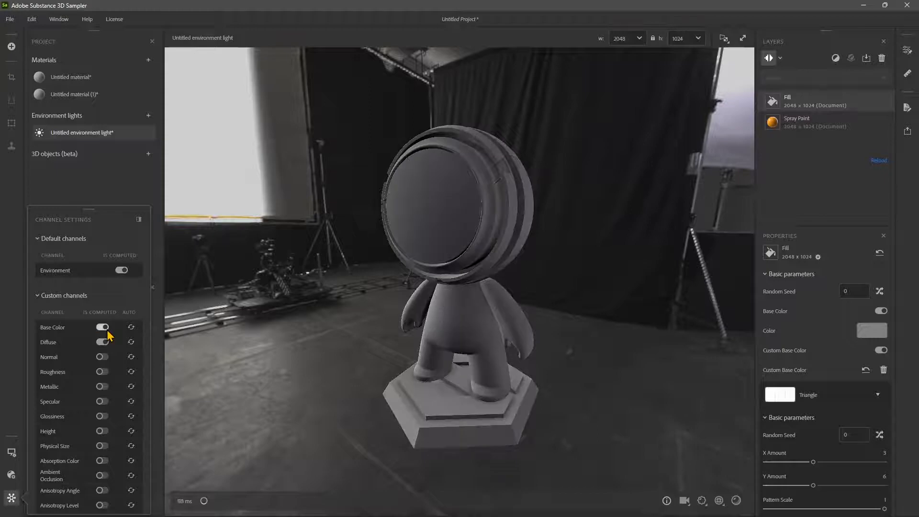
left_click(106, 358)
left_click(104, 372)
left_click(104, 386)
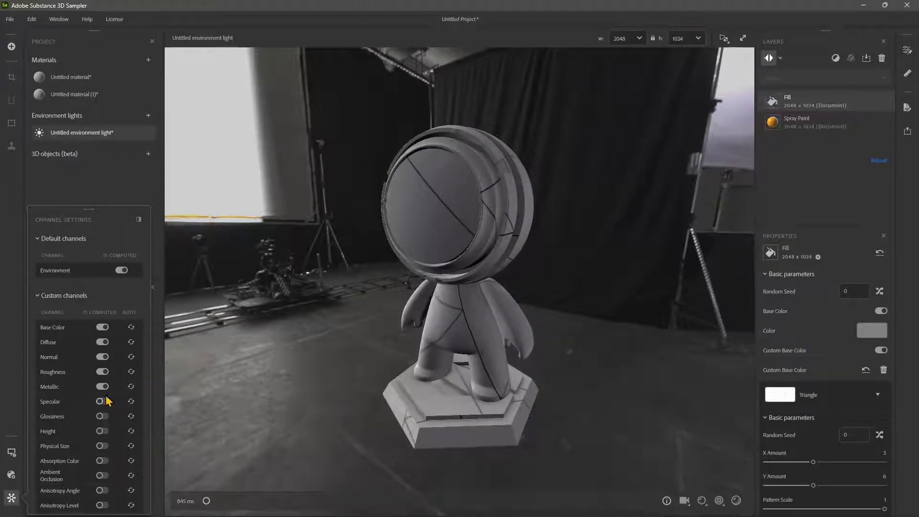
Step: Enable computing of the Specular, Glossiness, Height, Physical Size, Absorption Color, Ambient Occlusion and Anisotropy Angle channels
left_click(104, 401)
left_click(104, 416)
left_click(102, 430)
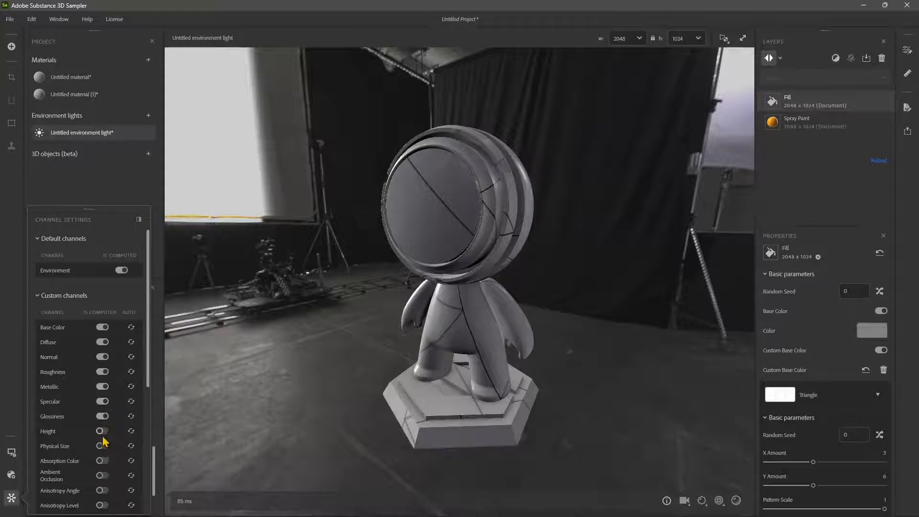
left_click(102, 446)
left_click(103, 460)
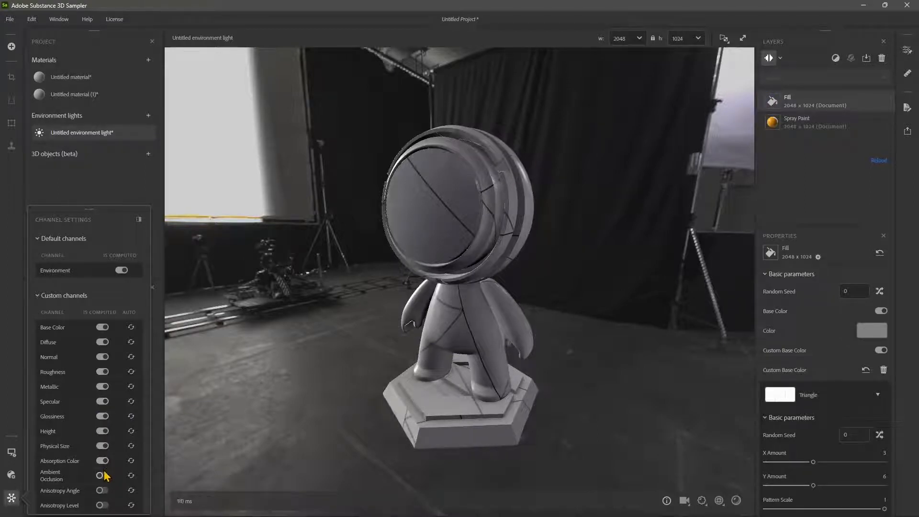
left_click(101, 475)
left_click(102, 490)
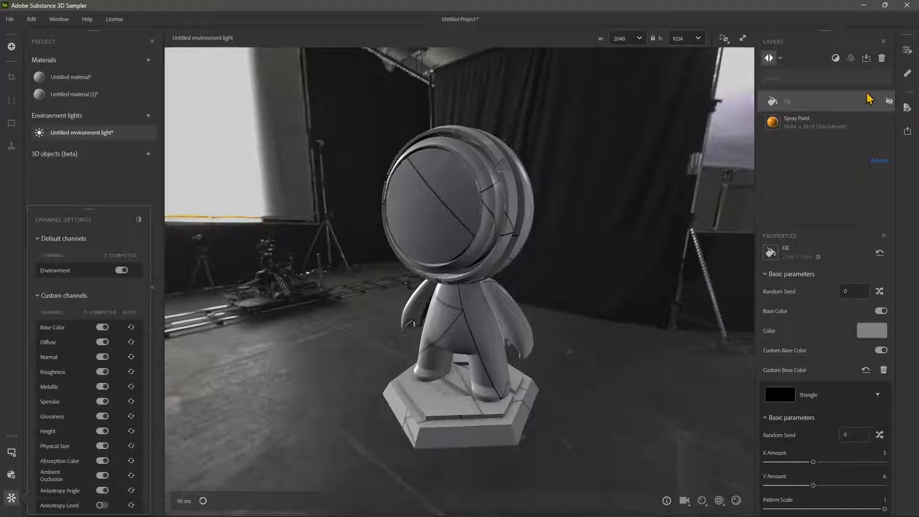
Step: Delete the Fill layer above the Spray Paint layer
key("Delete")
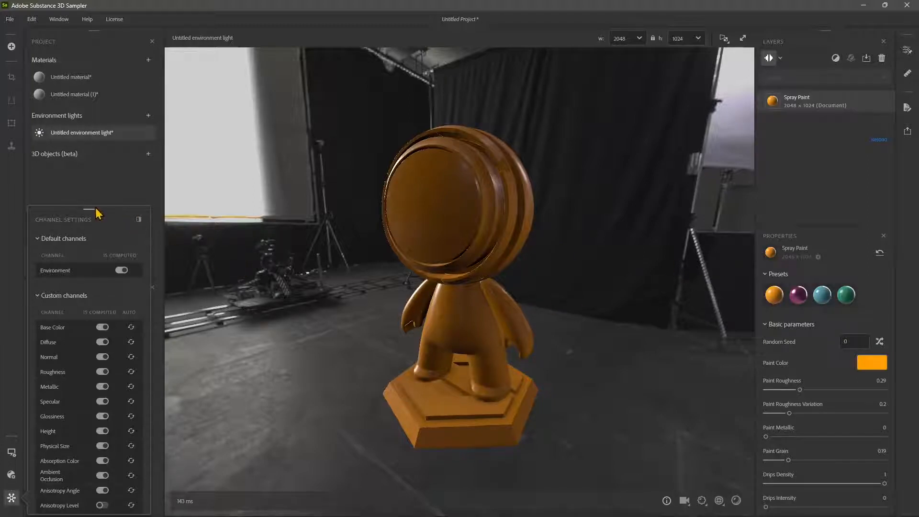
Step: Undock the channel settings as a floating window, close it, and briefly open and close the viewer settings
left_click_drag(97, 212, 134, 231)
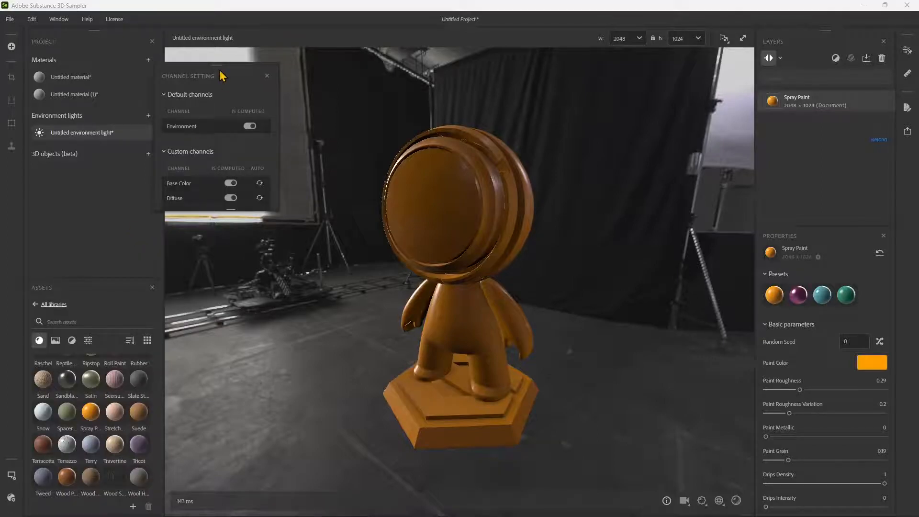
left_click_drag(221, 75, 208, 191)
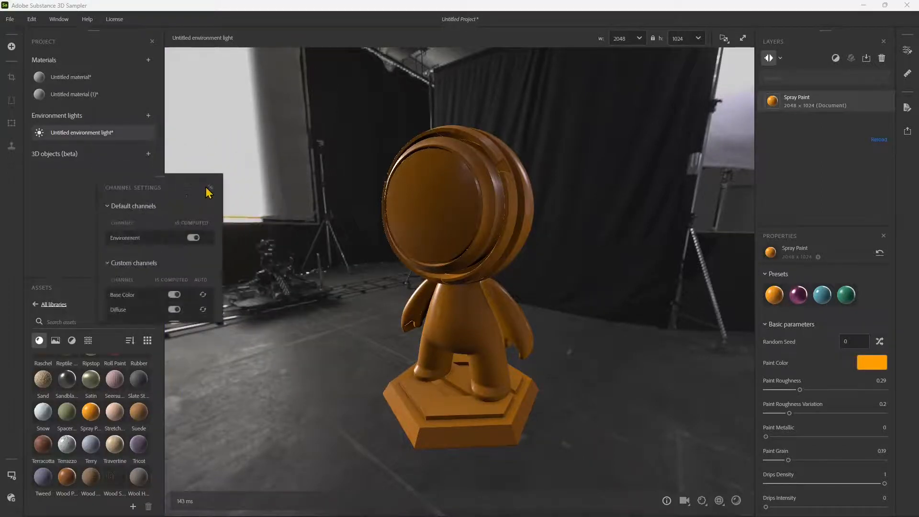
left_click(209, 188)
left_click(11, 453)
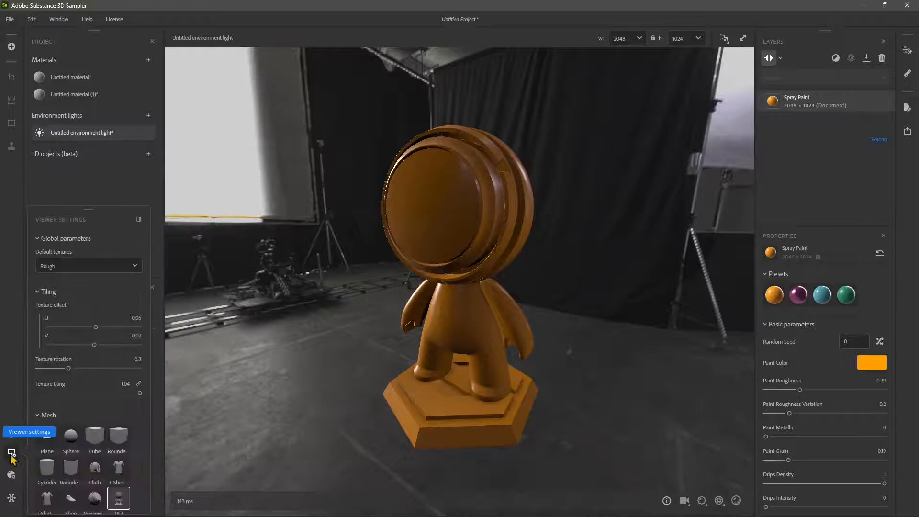
left_click(11, 453)
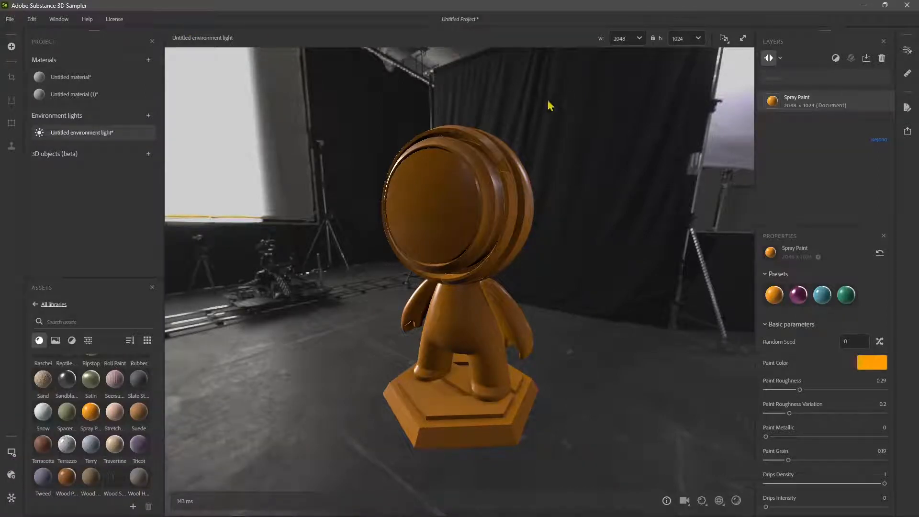
Step: Set the document resolution to 512 by 256 and look over the 3D/2D viewport display modes
left_click(636, 41)
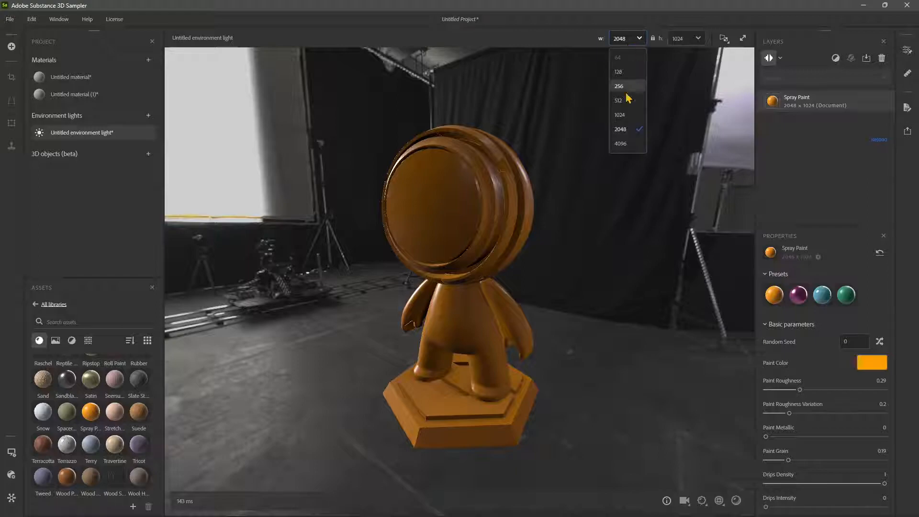
left_click(630, 111)
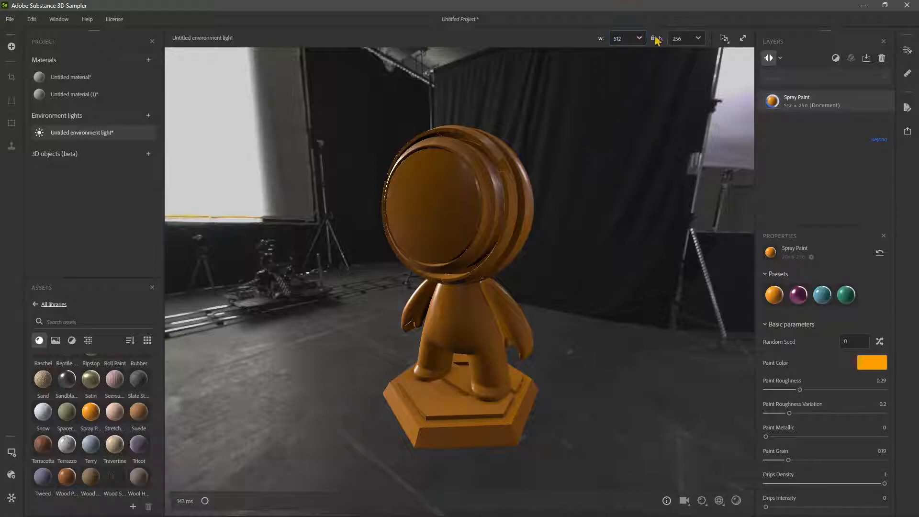
left_click(723, 39)
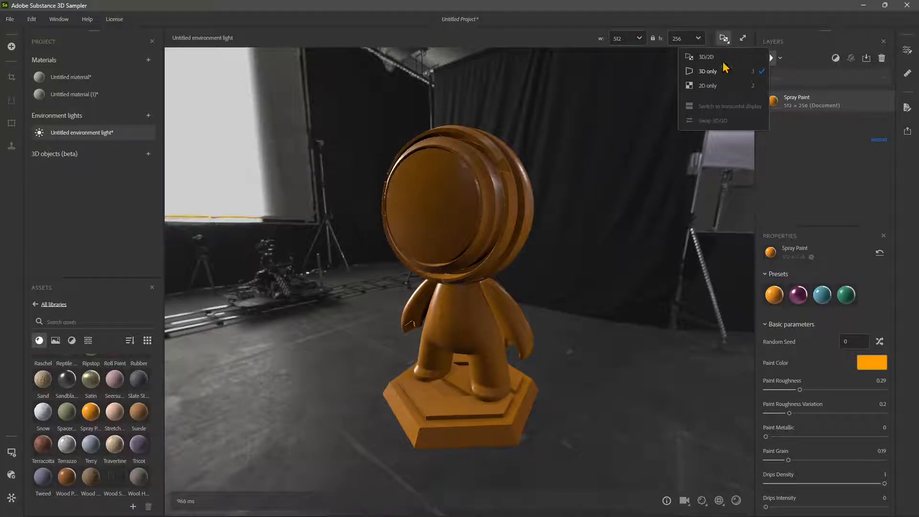
left_click(734, 22)
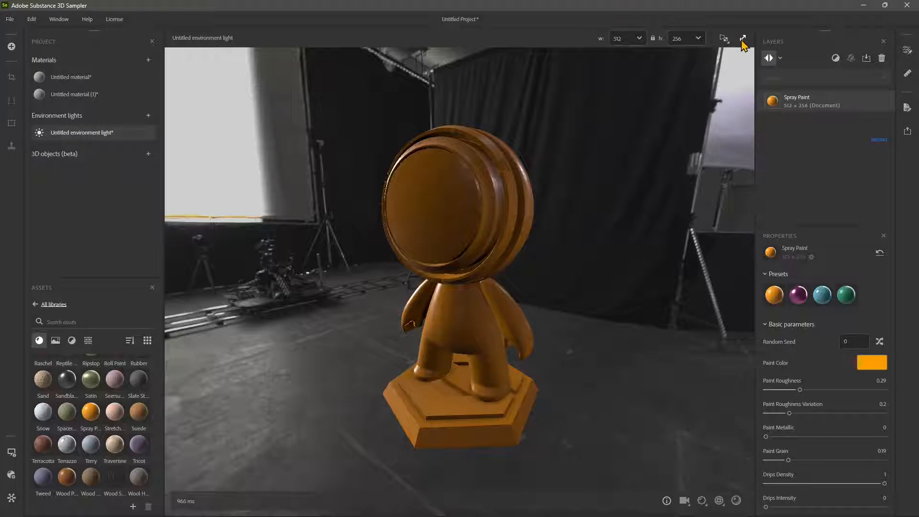
Step: Adjust the viewport camera, and set the displacement quality to 0.96 and the height scale to 0.03
left_click(685, 500)
left_click_drag(616, 481, 696, 481)
left_click(701, 500)
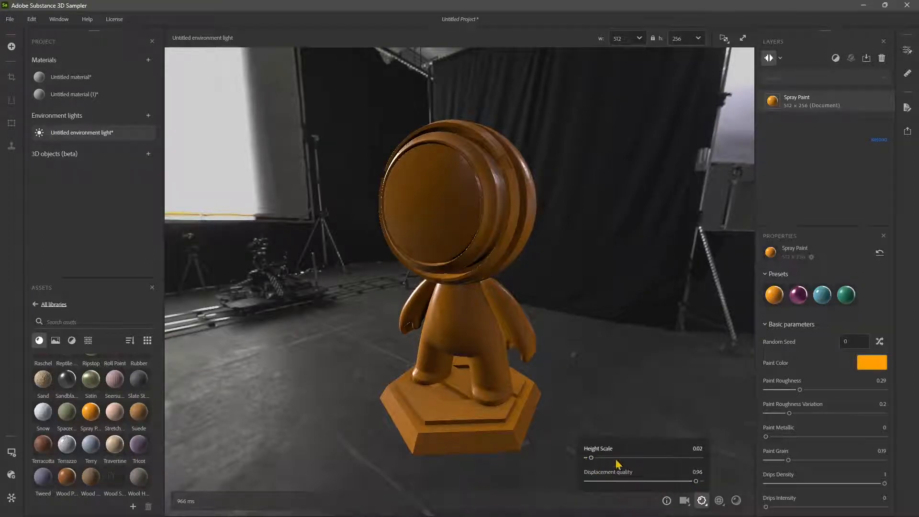
left_click_drag(593, 458, 594, 458)
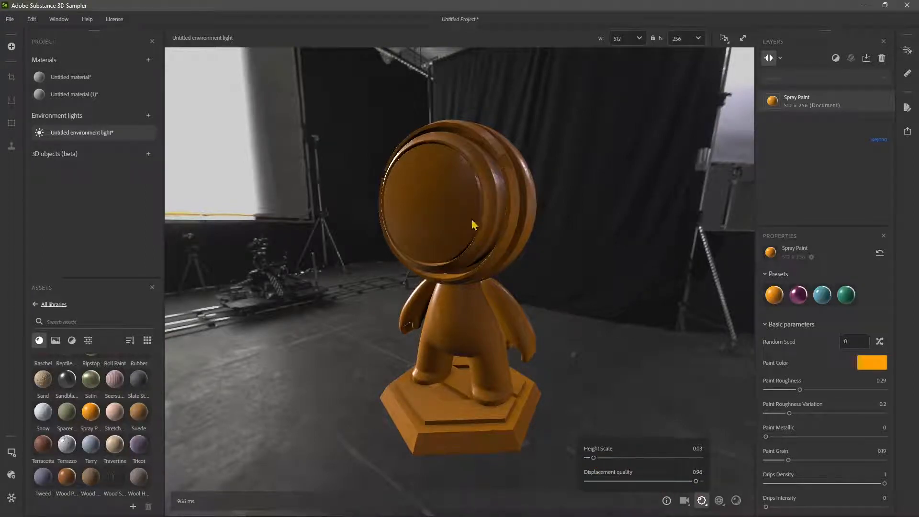
Step: Set the texture tiling to 2 and turn on shadows for the viewport
left_click(719, 500)
left_click_drag(656, 481, 718, 488)
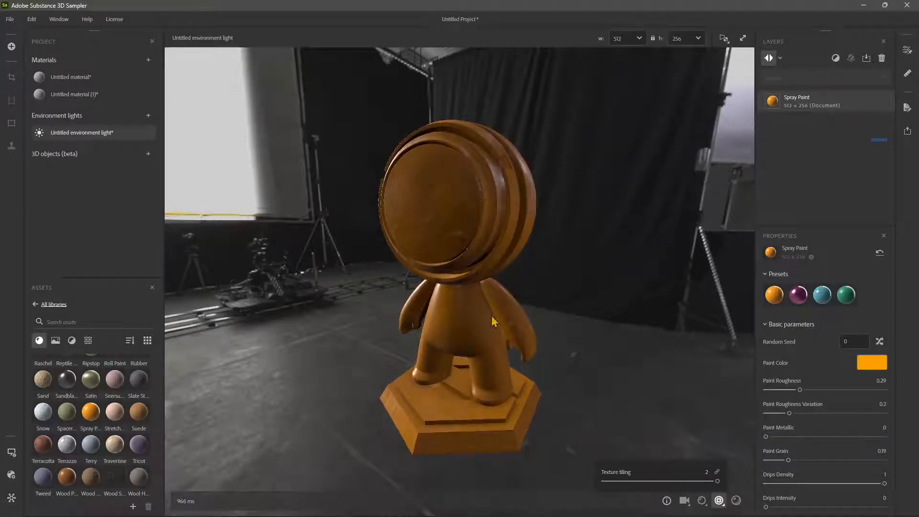
left_click(735, 501)
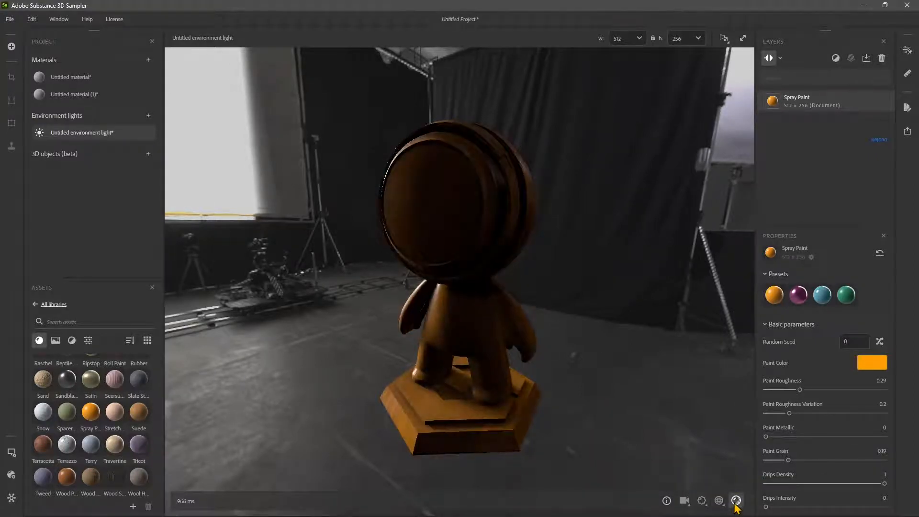